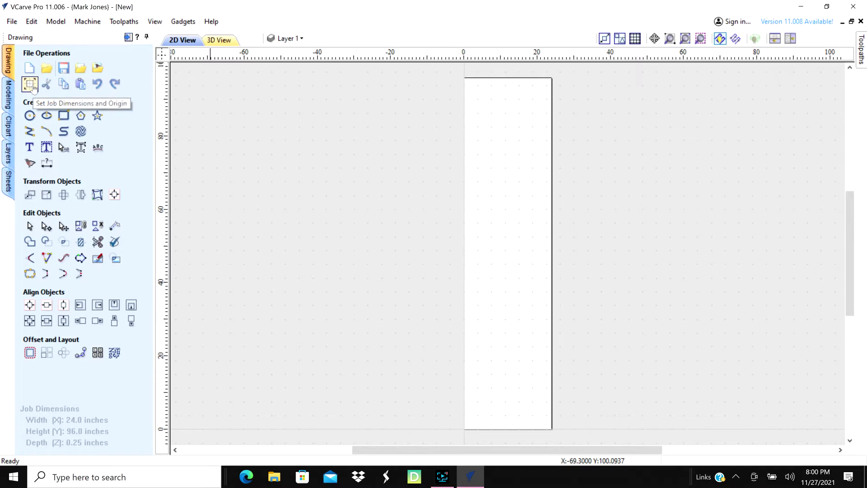
Step: Discard the old job and create a new 24 × 96 × 0.25 inch job with bottom-left origin
{"action": "left_click", "coordinate": [12, 21]}
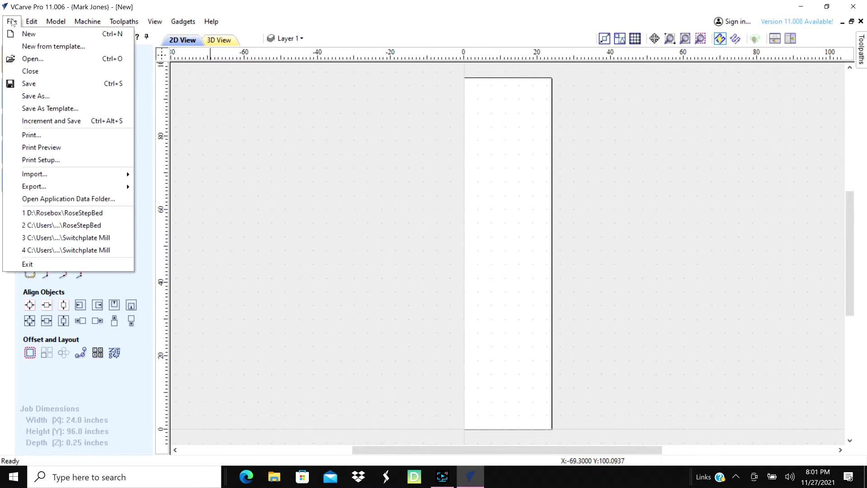
{"action": "left_click", "coordinate": [29, 34]}
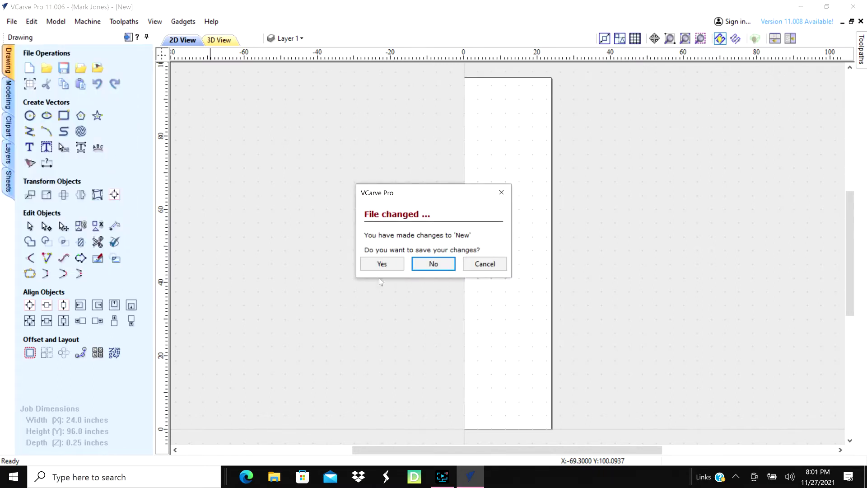
{"action": "left_click", "coordinate": [421, 264]}
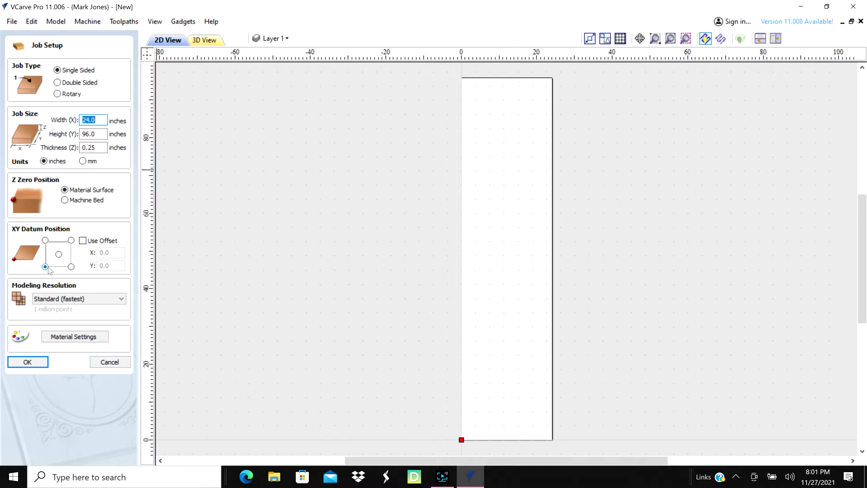
{"action": "left_click", "coordinate": [40, 362]}
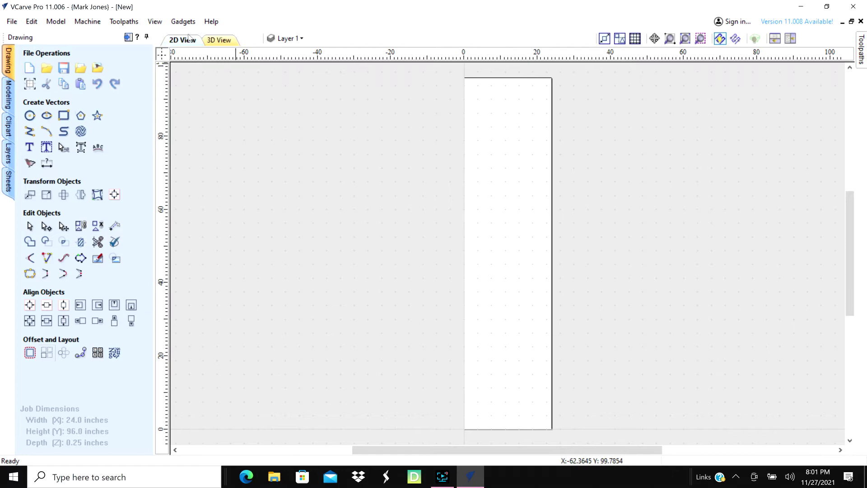
Step: In Box Creator, set allowance 0.01, End Mill (1/8") tool, Square Tabs and a Tabbed Lid
{"action": "left_click", "coordinate": [183, 22]}
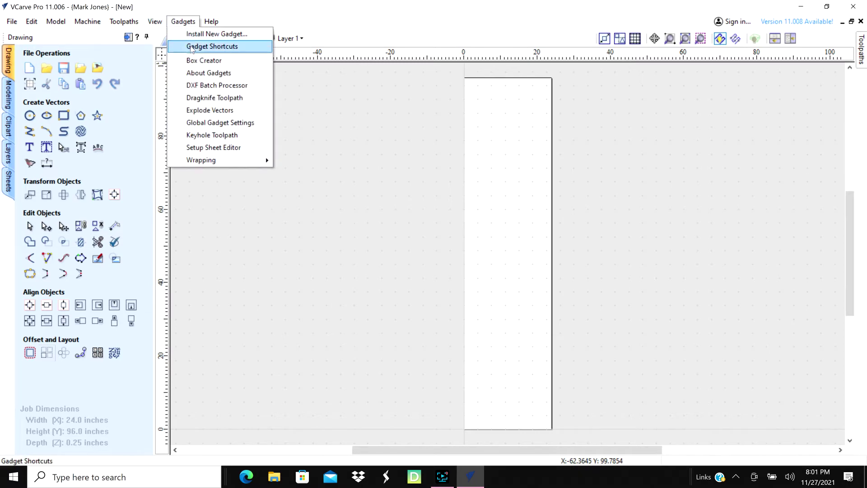
{"action": "left_click", "coordinate": [206, 60]}
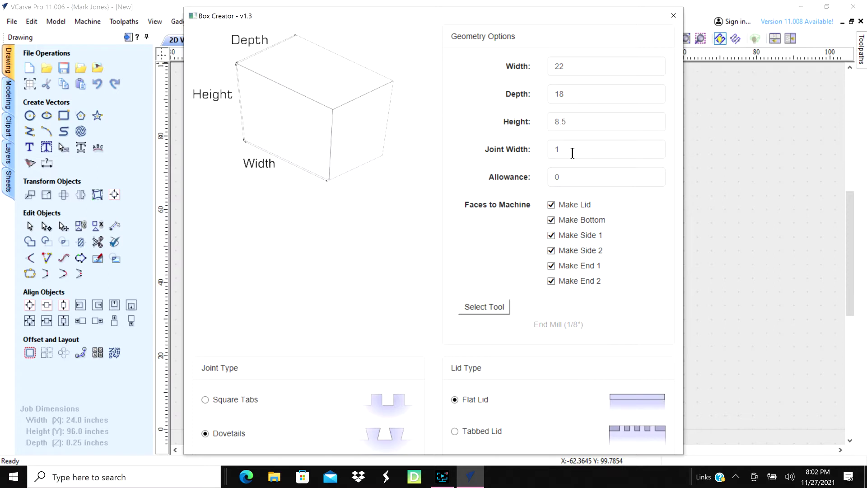
{"action": "left_click", "coordinate": [568, 177]}
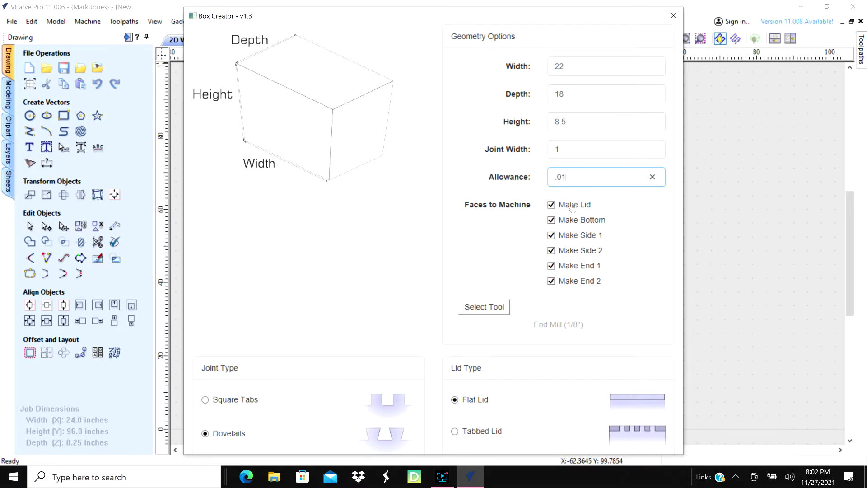
{"action": "left_click", "coordinate": [494, 236]}
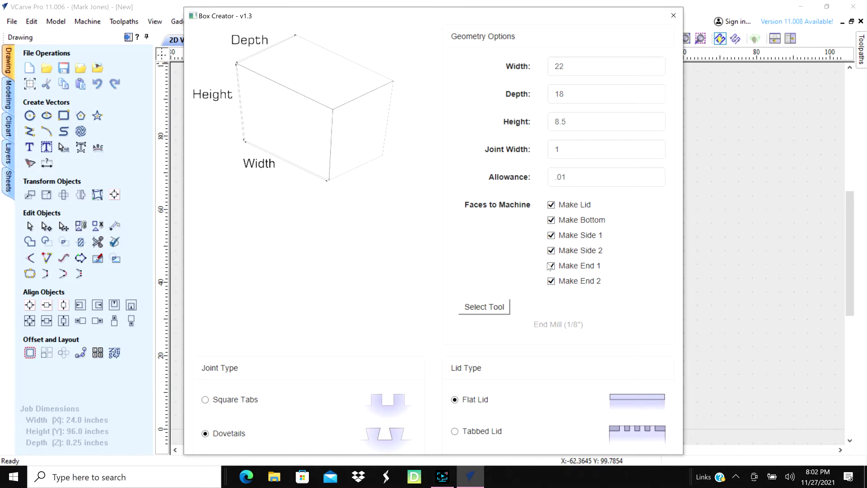
{"action": "left_click", "coordinate": [503, 307]}
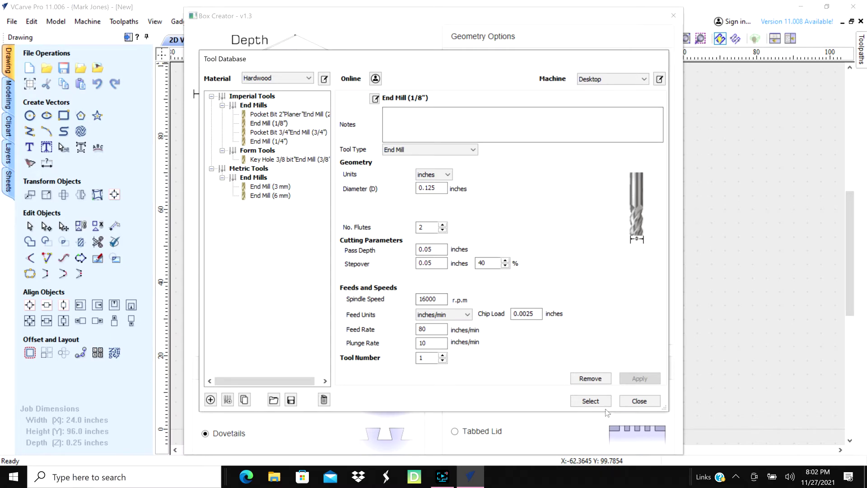
{"action": "left_click", "coordinate": [591, 402]}
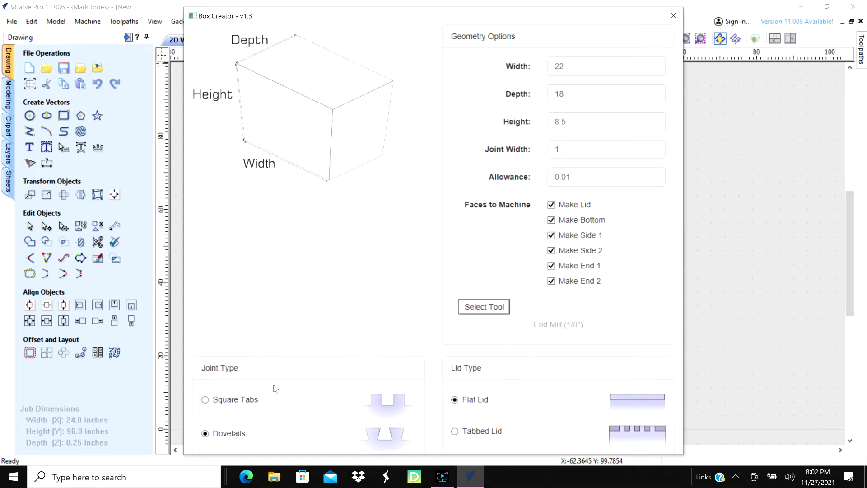
{"action": "left_click", "coordinate": [208, 402]}
{"action": "left_click", "coordinate": [455, 431]}
{"action": "scroll", "coordinate": [607, 339], "scroll_direction": "down", "scroll_amount": 2}
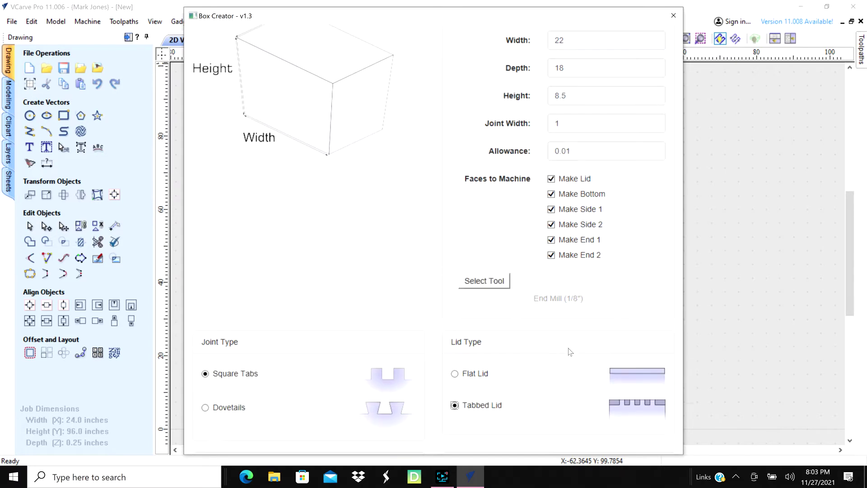
Step: Generate the box part vectors with their Cut out toolpath and open the Toolpath Tiling Manager
{"action": "left_click", "coordinate": [312, 446]}
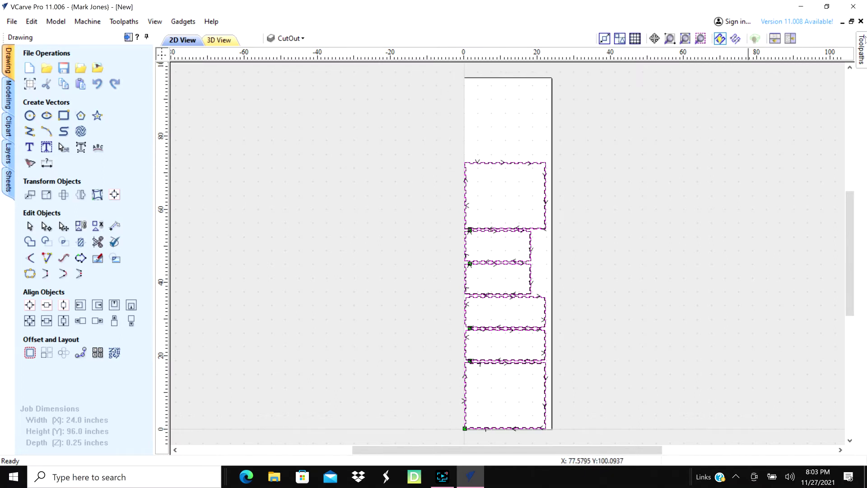
{"action": "left_click", "coordinate": [863, 52]}
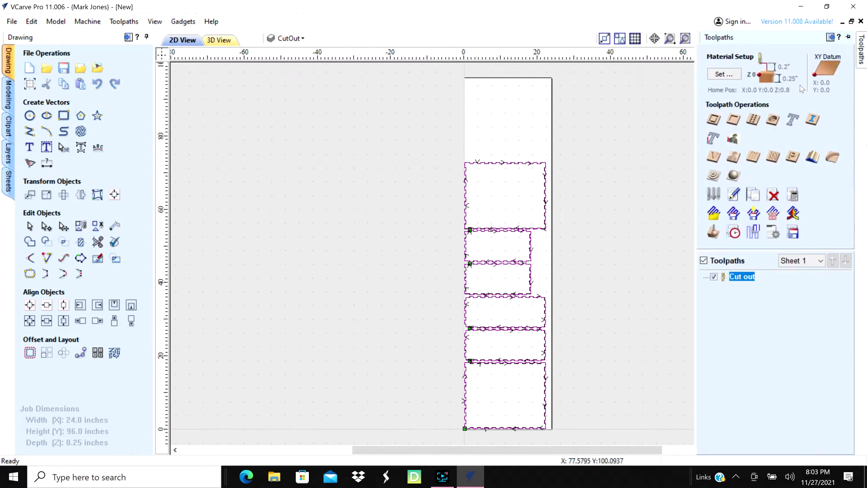
{"action": "left_click", "coordinate": [755, 232]}
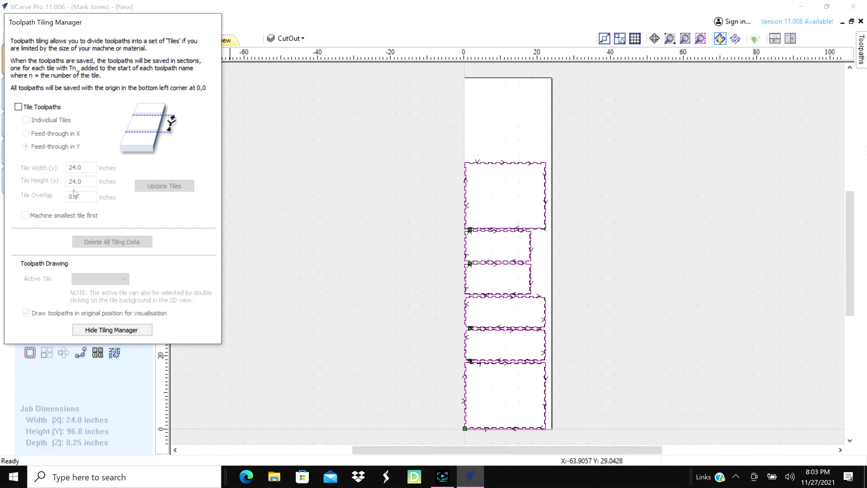
Step: Turn on toolpath tiling with a 24-inch tile height, producing tiles T1 to T4
{"action": "left_click", "coordinate": [18, 106]}
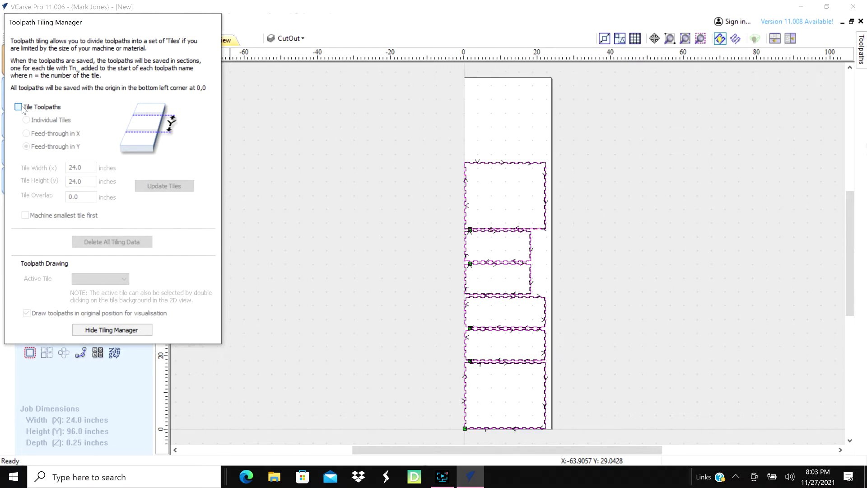
{"action": "left_click", "coordinate": [88, 179]}
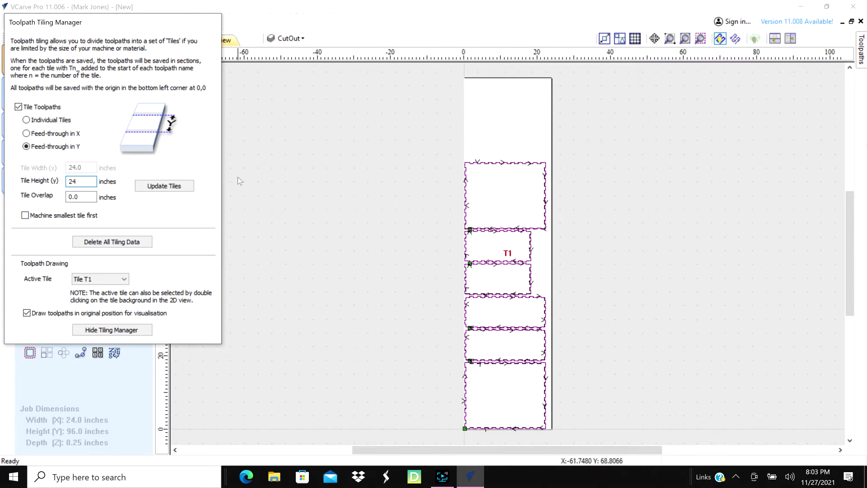
{"action": "key", "text": "Tab"}
{"action": "key", "text": "Return"}
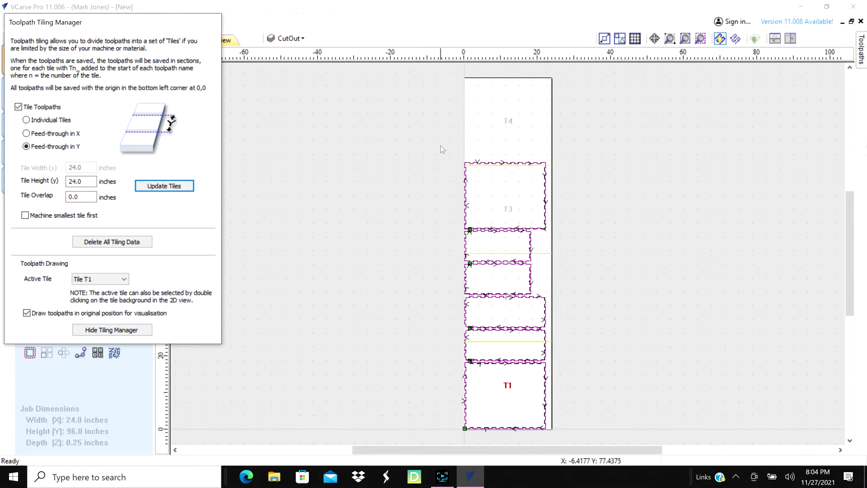
Step: Move the T3 part up into tile T4 and the two small rectangles into tile T3
{"action": "left_click_drag", "start_coordinate": [441, 145], "coordinate": [571, 234]}
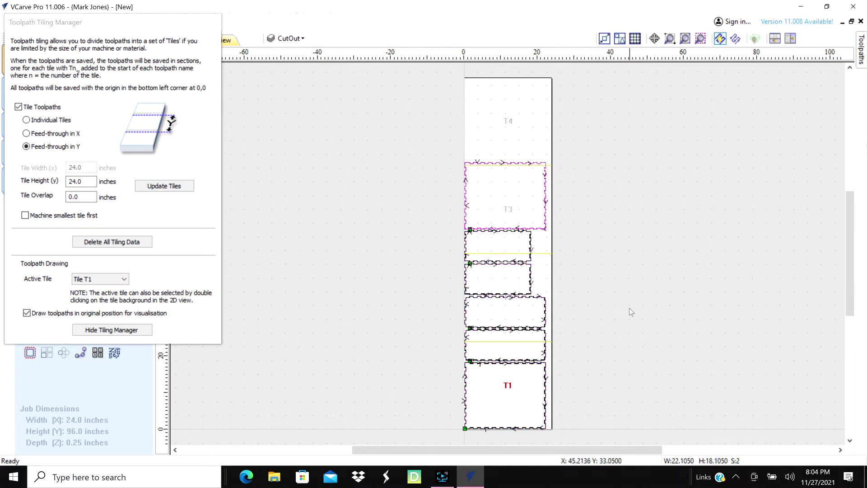
{"action": "key", "text": "Up"}
{"action": "key", "text": "Up"}
{"action": "key", "text": "Up"}
{"action": "key", "text": "Up"}
{"action": "key", "text": "Up"}
{"action": "key", "text": "Up"}
{"action": "key", "text": "Up"}
{"action": "key", "text": "Up"}
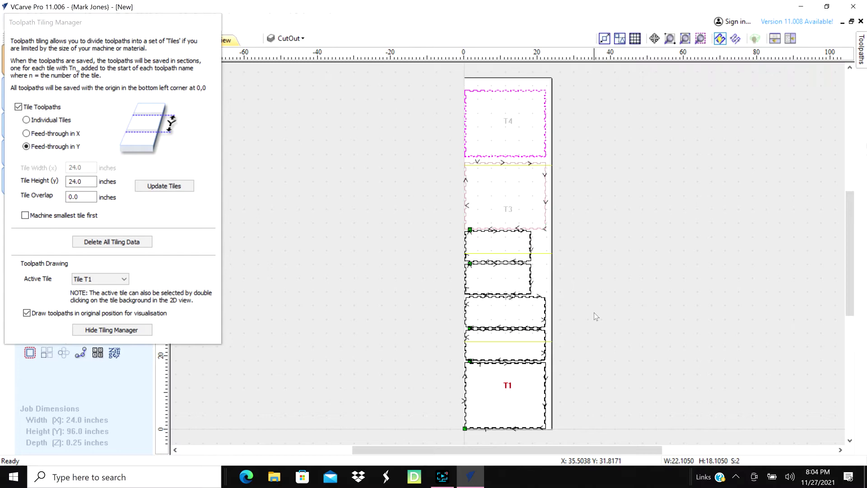
{"action": "key", "text": "Up"}
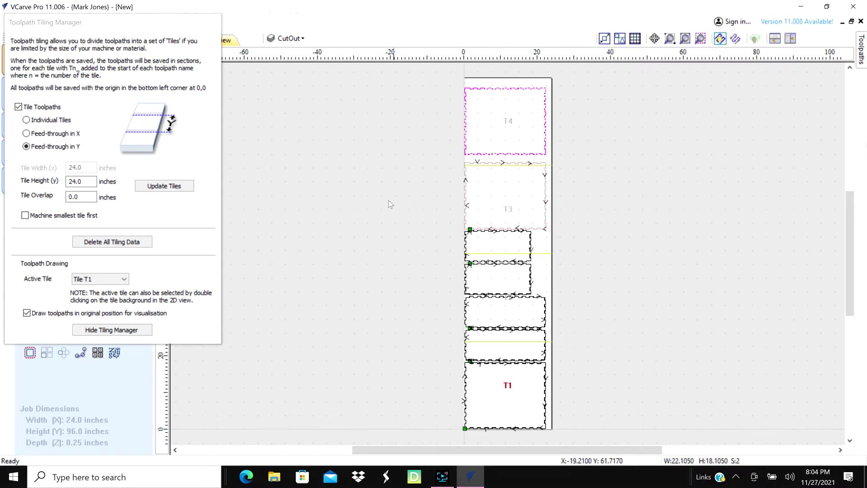
{"action": "left_click", "coordinate": [410, 209]}
{"action": "left_click_drag", "start_coordinate": [454, 225], "coordinate": [568, 304]}
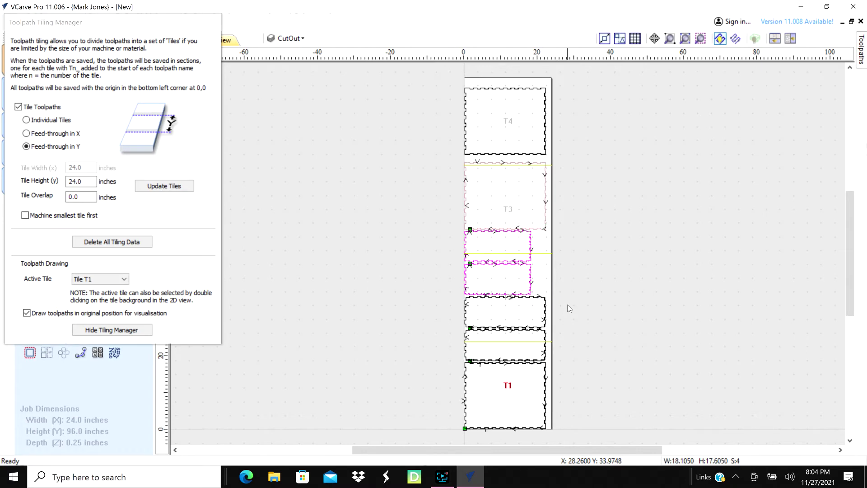
{"action": "key", "text": "Up"}
{"action": "key", "text": "Up"}
{"action": "key", "text": "Up"}
{"action": "key", "text": "Up"}
{"action": "key", "text": "Up"}
{"action": "key", "text": "Up"}
{"action": "key", "text": "Up"}
{"action": "key", "text": "Up"}
{"action": "key", "text": "Up"}
{"action": "key", "text": "Up"}
{"action": "key", "text": "Up"}
{"action": "key", "text": "Up"}
{"action": "key", "text": "Up"}
{"action": "key", "text": "Up"}
{"action": "key", "text": "Up"}
{"action": "key", "text": "Up"}
{"action": "key", "text": "Up"}
{"action": "key", "text": "Up"}
{"action": "key", "text": "Up"}
{"action": "key", "text": "Up"}
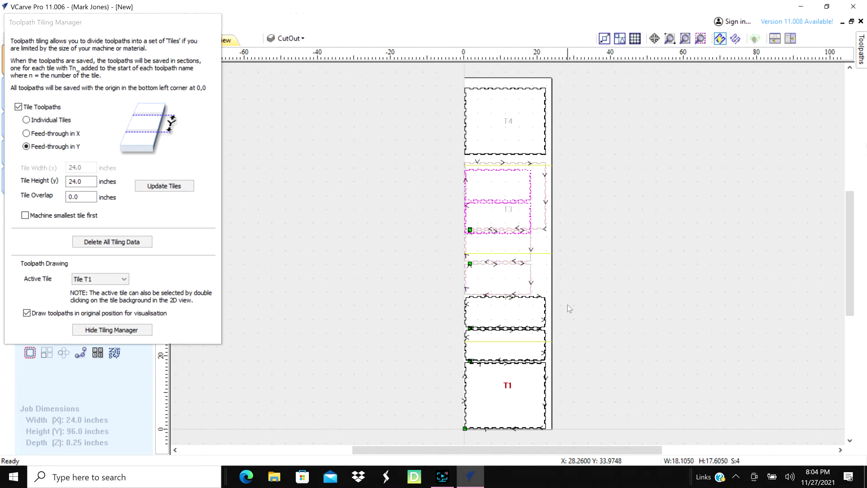
{"action": "key", "text": "Down"}
{"action": "key", "text": "Down"}
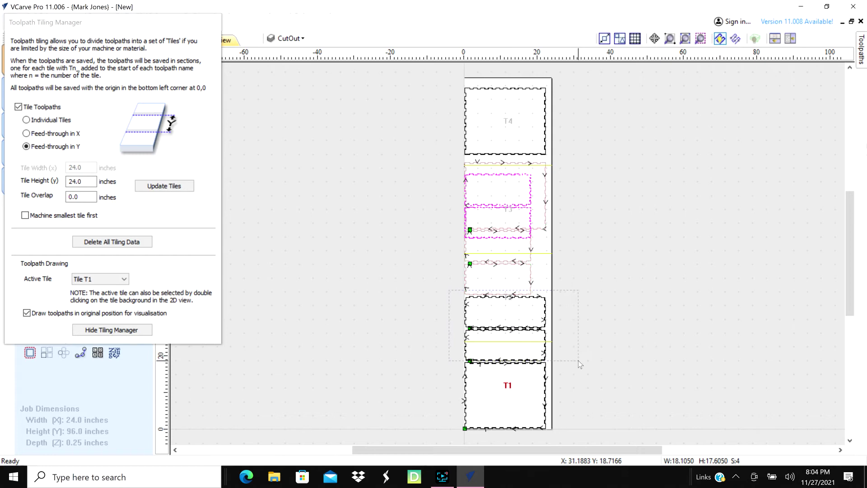
{"action": "key", "text": "Tab"}
{"action": "key", "text": "Tab"}
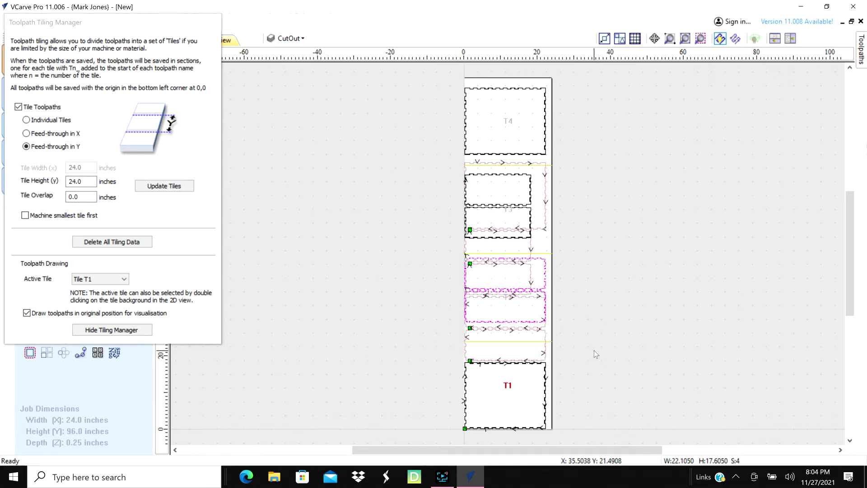
Step: Close tiling, dock the Toolpaths panel, hide the Cut out preview, and reopen the Tiling Manager
{"action": "left_click", "coordinate": [103, 329]}
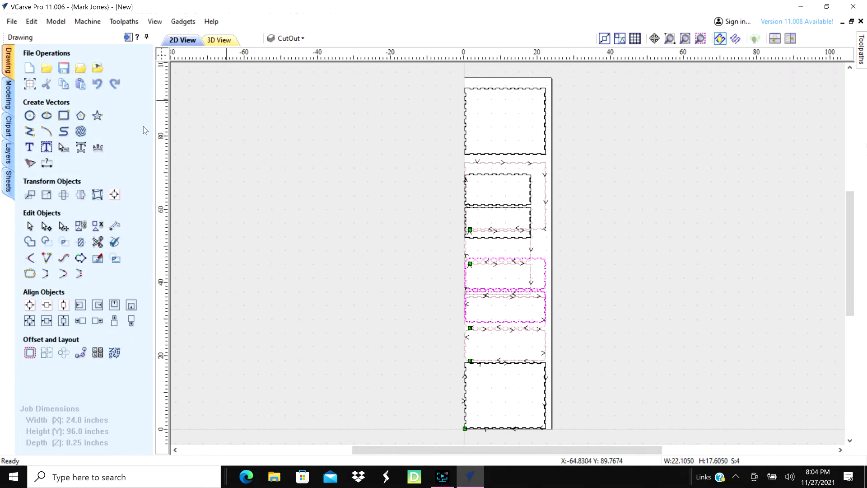
{"action": "left_click", "coordinate": [147, 37]}
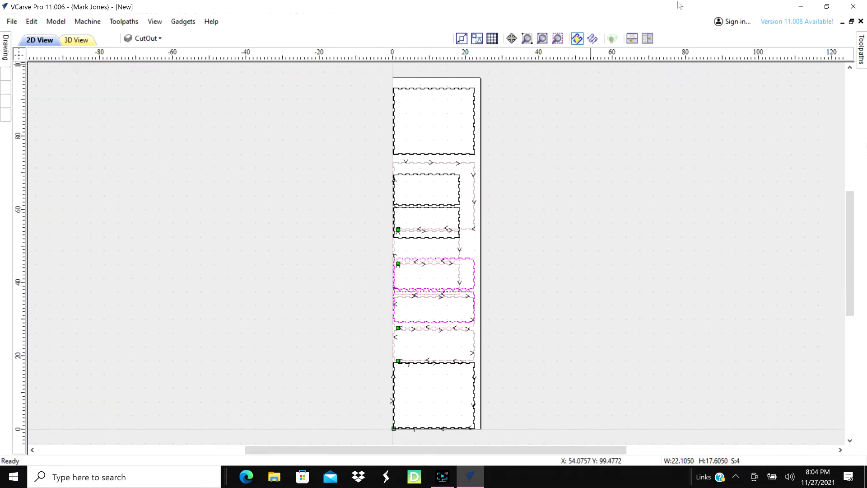
{"action": "left_click", "coordinate": [861, 50]}
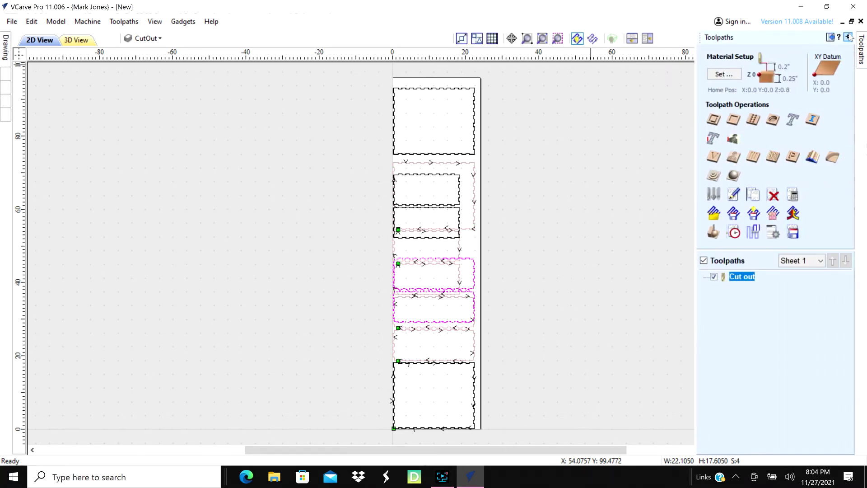
{"action": "left_click", "coordinate": [849, 37]}
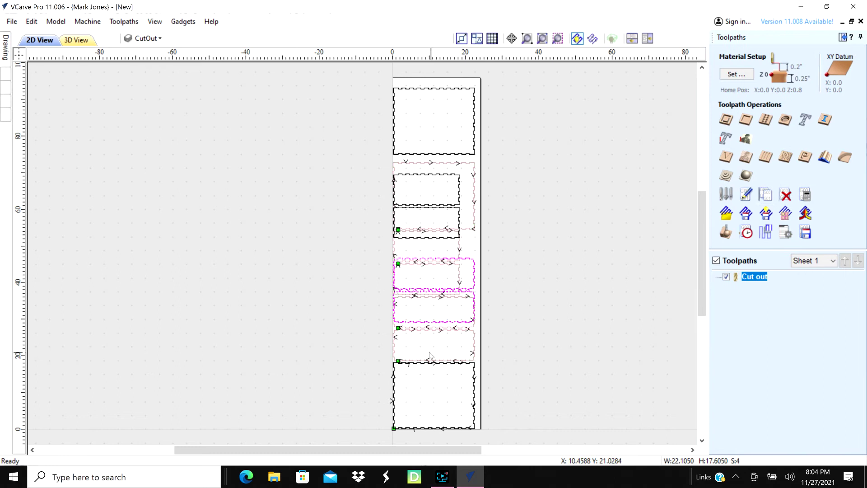
{"action": "left_click", "coordinate": [726, 277]}
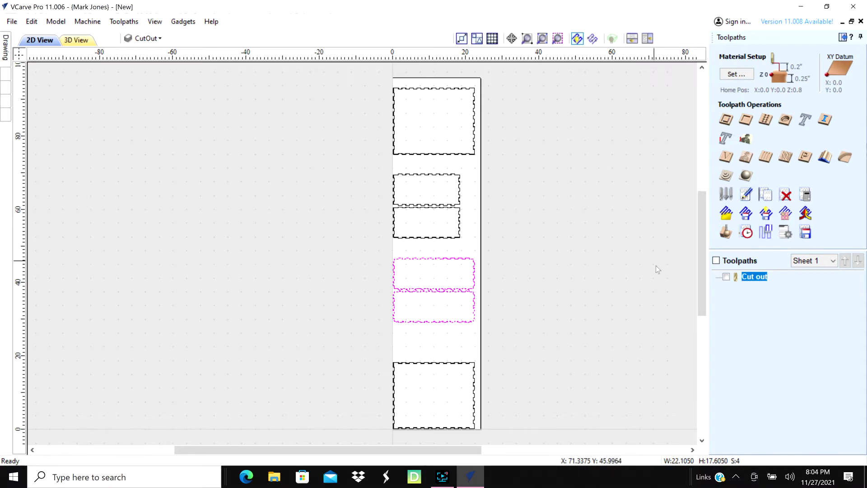
{"action": "left_click", "coordinate": [766, 232]}
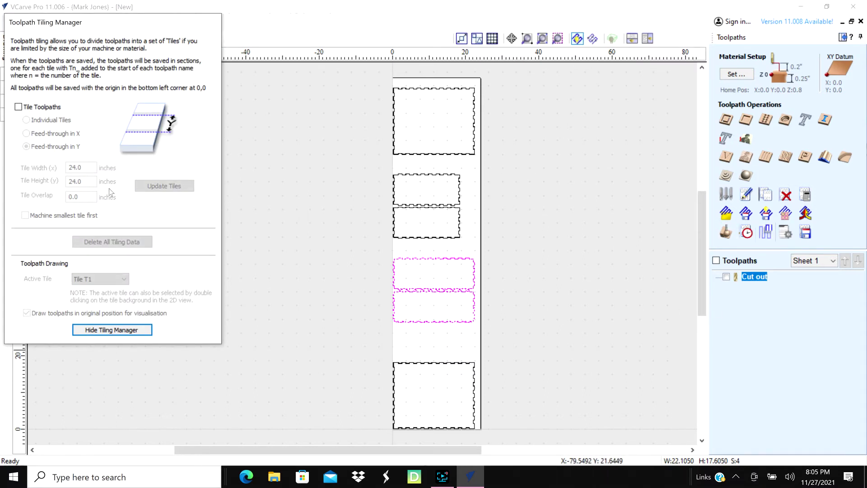
Step: Re-enable toolpath tiling and select box parts to reposition within the tiles
{"action": "left_click", "coordinate": [18, 106]}
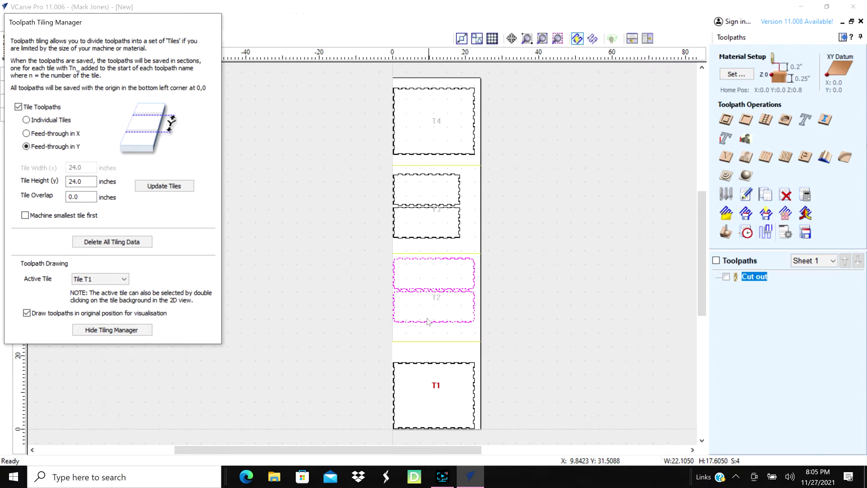
{"action": "left_click_drag", "start_coordinate": [363, 244], "coordinate": [415, 254]}
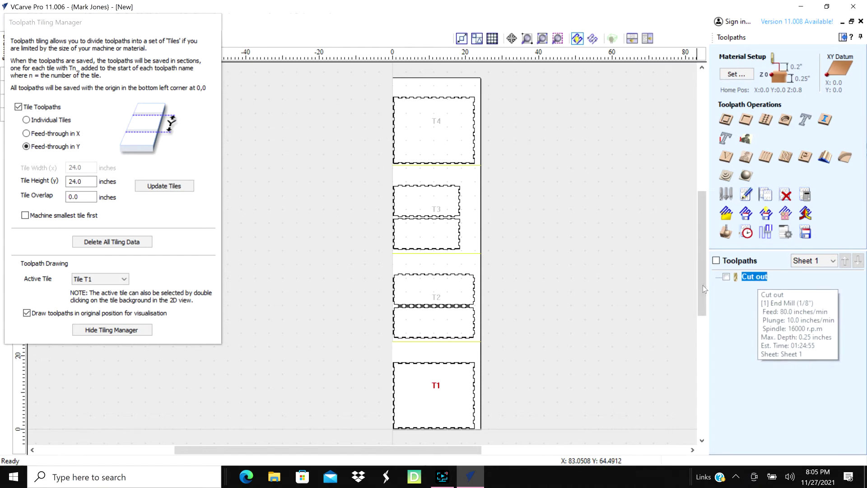
Step: Show the Cut out toolpath again and recalculate all toolpaths for tiles T1–T4
{"action": "left_click", "coordinate": [726, 276]}
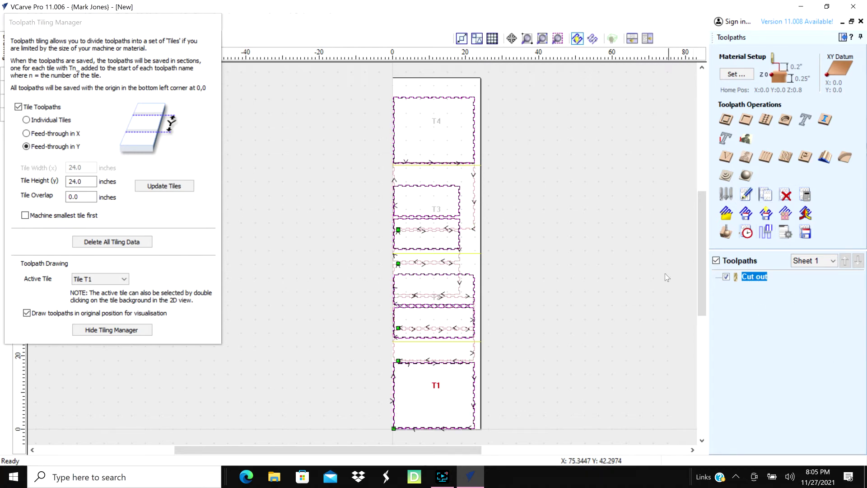
{"action": "left_click", "coordinate": [806, 194]}
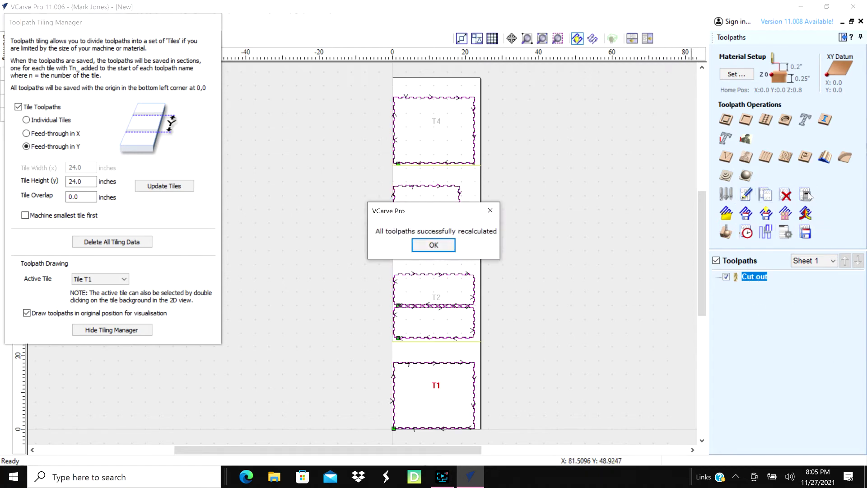
{"action": "left_click", "coordinate": [441, 248]}
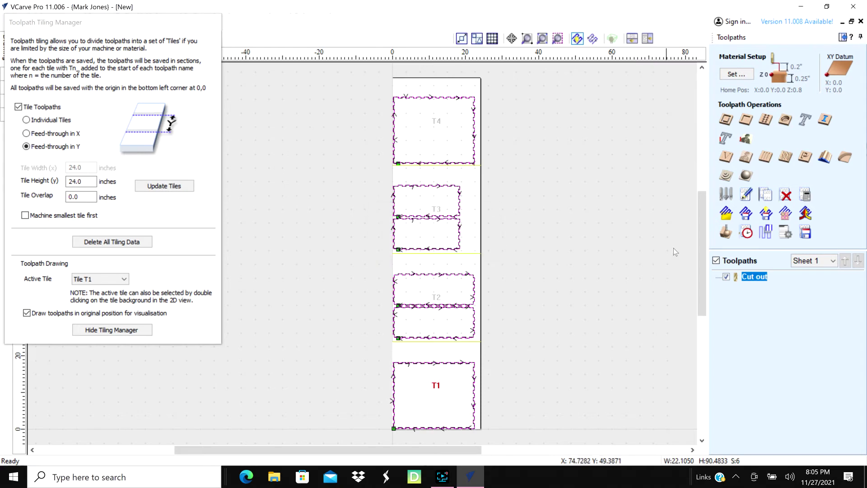
Step: Edit the Cut out toolpath to use 2 passes with no tabs or ramps, and recalculate it
{"action": "double_click", "coordinate": [755, 277]}
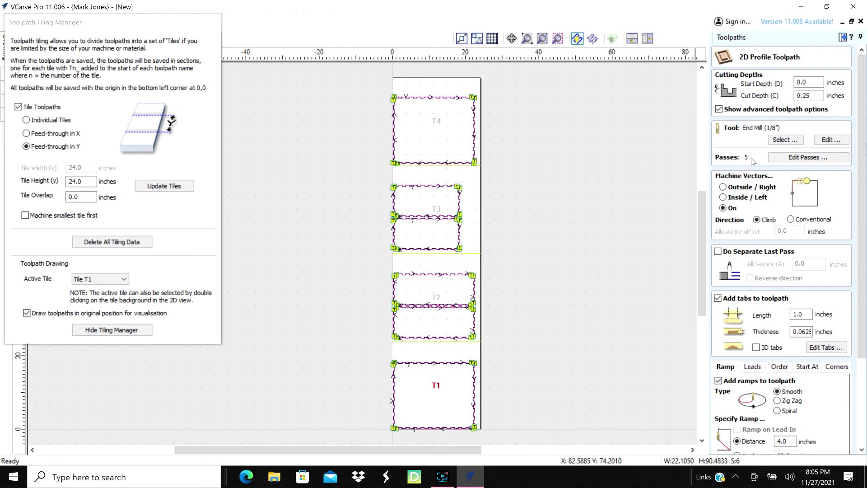
{"action": "left_click", "coordinate": [803, 158]}
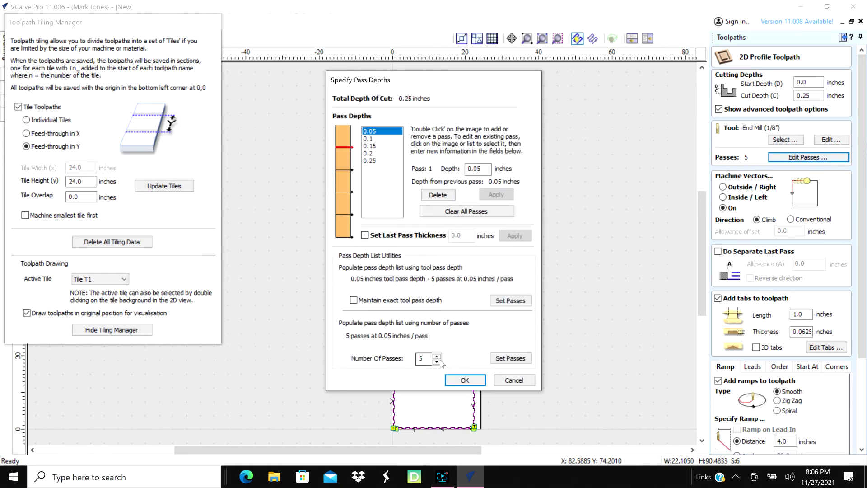
{"action": "left_click", "coordinate": [437, 356]}
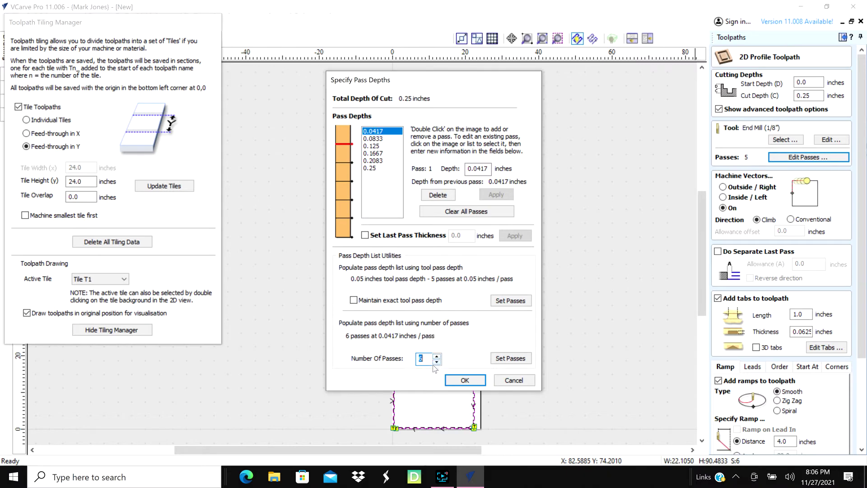
{"action": "left_click", "coordinate": [437, 362]}
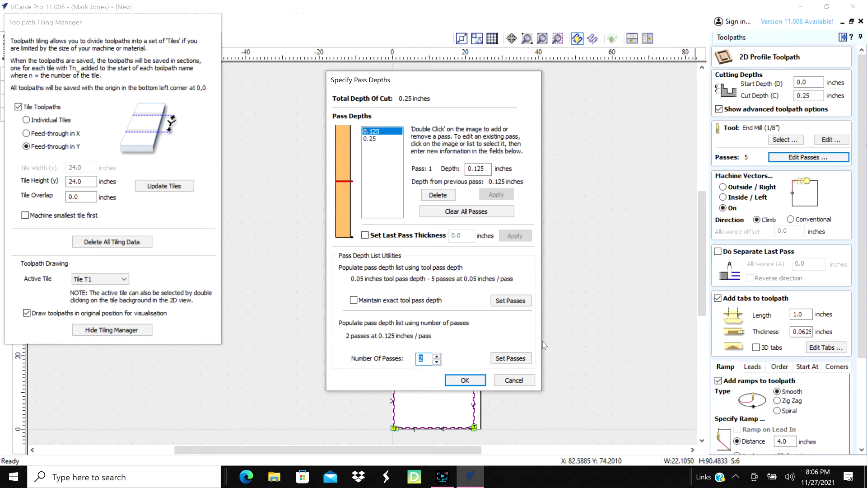
{"action": "left_click", "coordinate": [511, 357]}
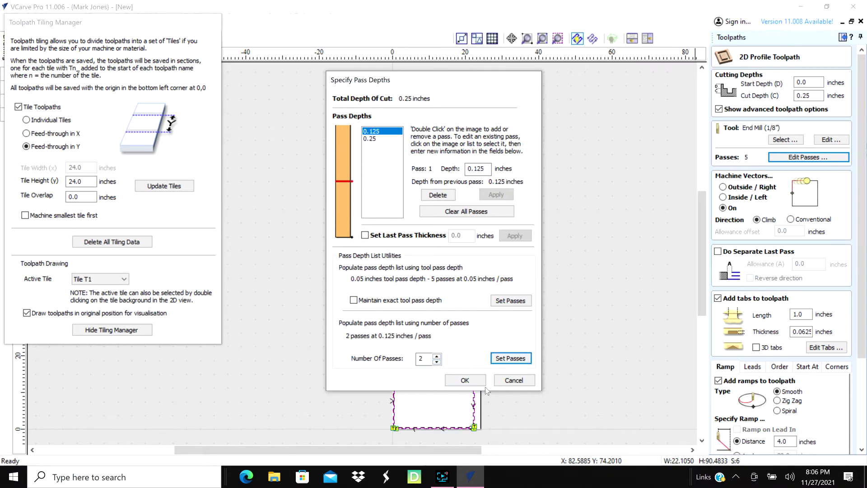
{"action": "left_click", "coordinate": [468, 380]}
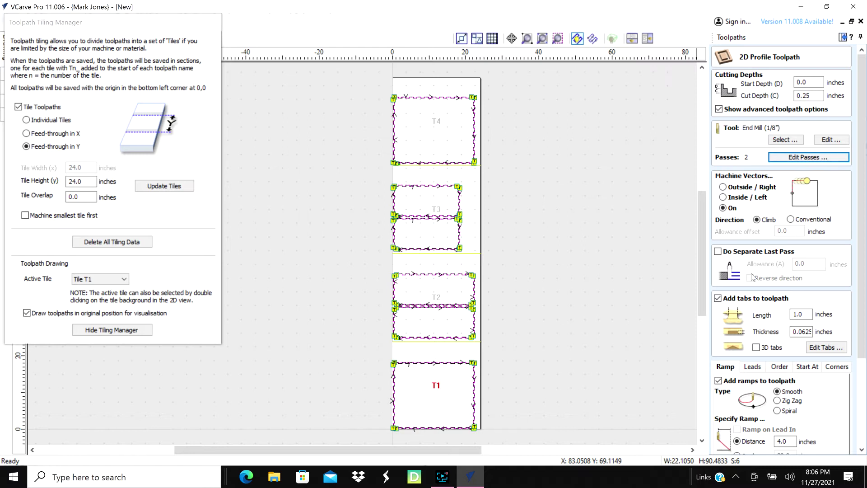
{"action": "left_click", "coordinate": [718, 298]}
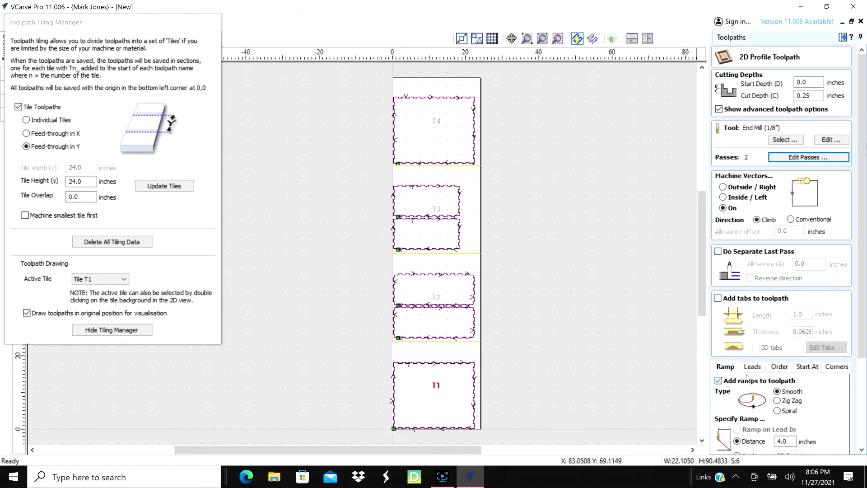
{"action": "left_click", "coordinate": [719, 381]}
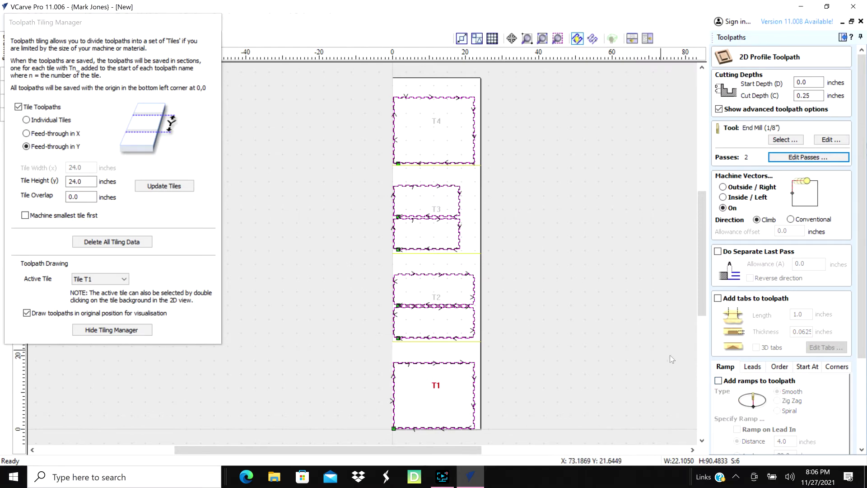
{"action": "left_click", "coordinate": [859, 437]}
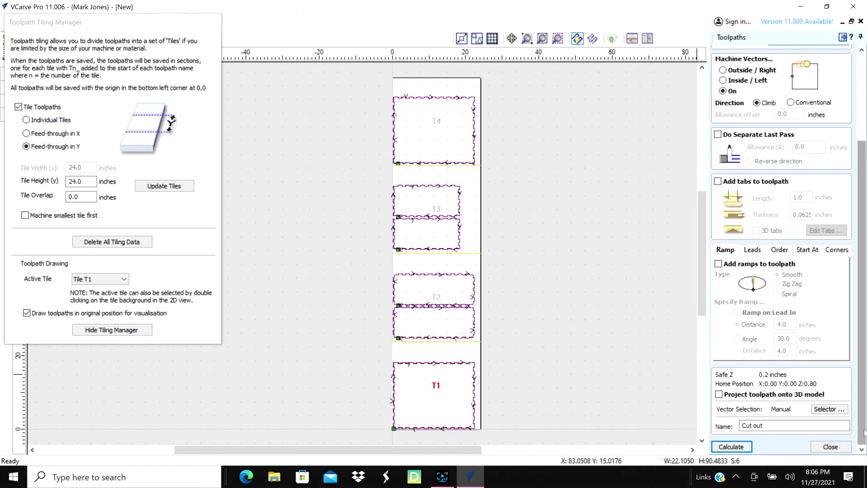
{"action": "left_click", "coordinate": [732, 447]}
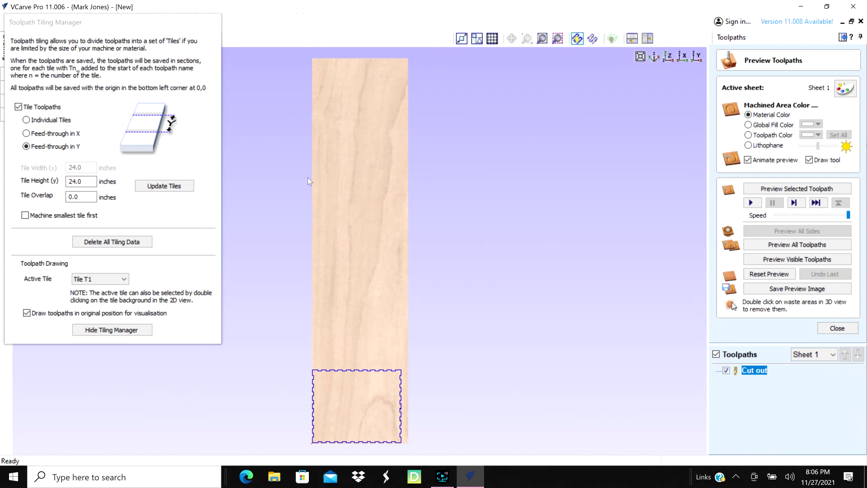
Step: Preview the toolpaths of tiles T2, T3 and T4, then hide the Tiling Manager and return to 2D view
{"action": "left_click", "coordinate": [104, 279]}
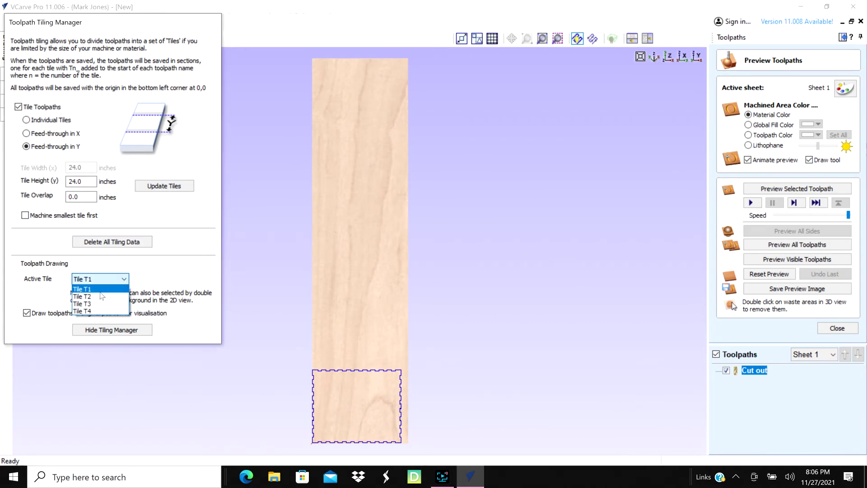
{"action": "left_click", "coordinate": [97, 297]}
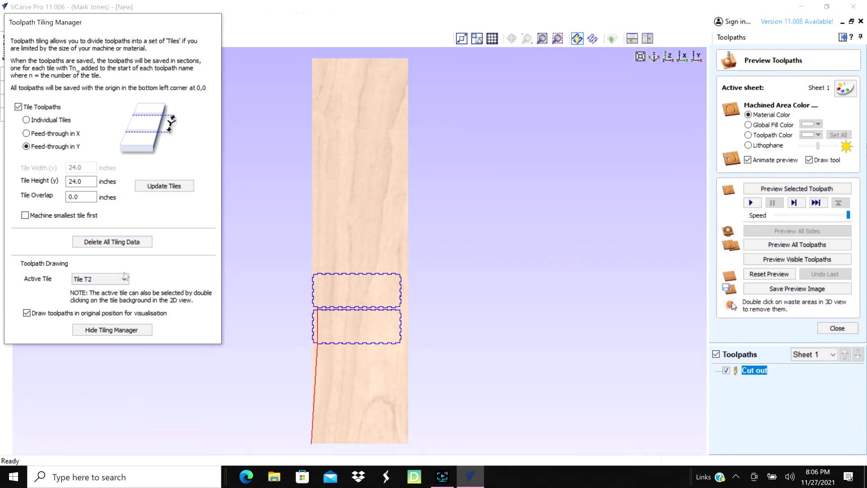
{"action": "left_click", "coordinate": [106, 279]}
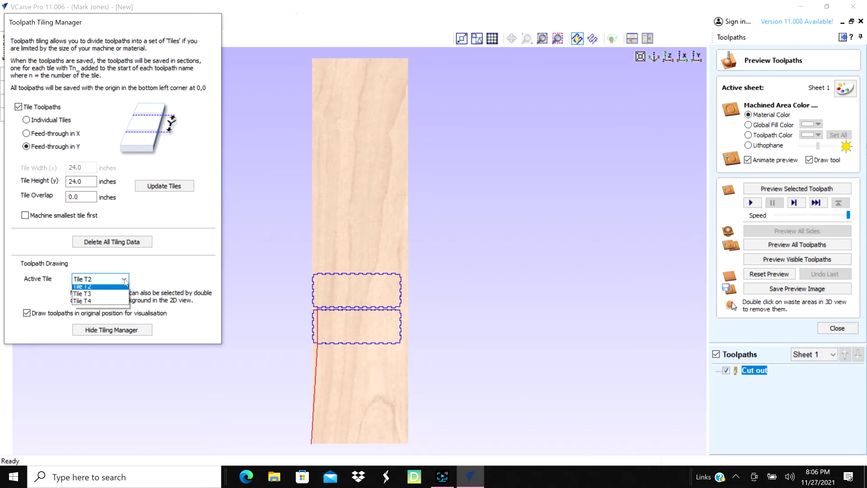
{"action": "left_click", "coordinate": [101, 305]}
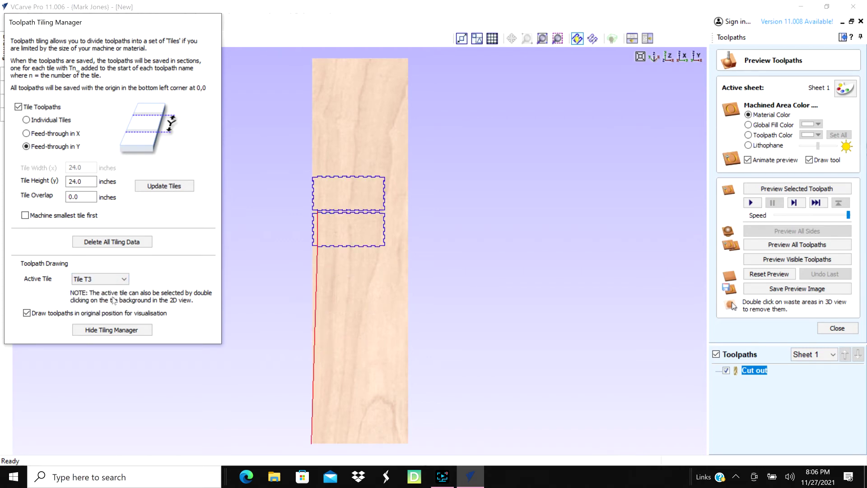
{"action": "left_click", "coordinate": [124, 280]}
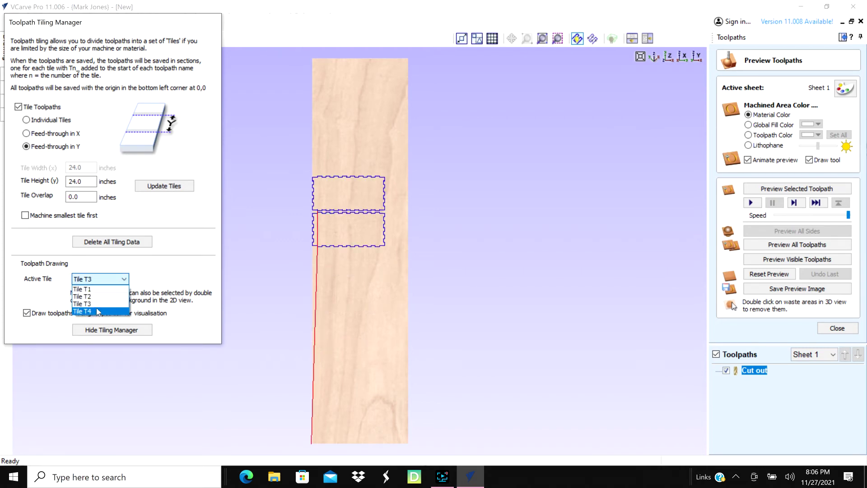
{"action": "left_click", "coordinate": [98, 312]}
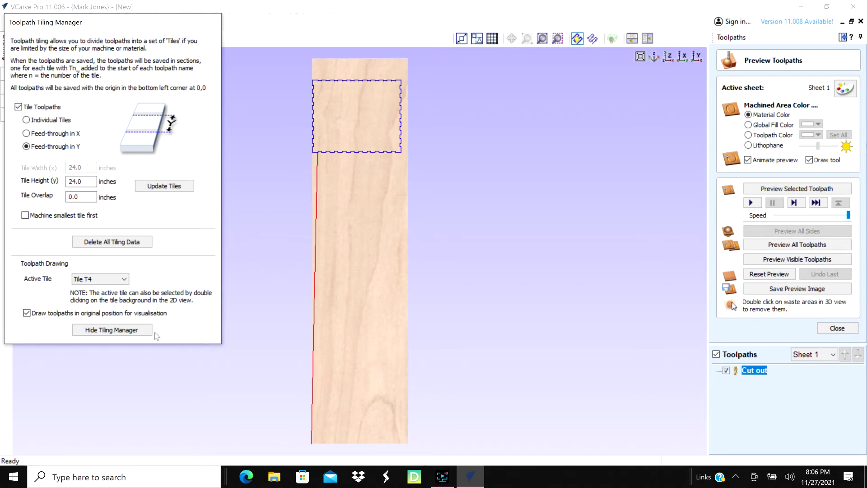
{"action": "left_click", "coordinate": [108, 332]}
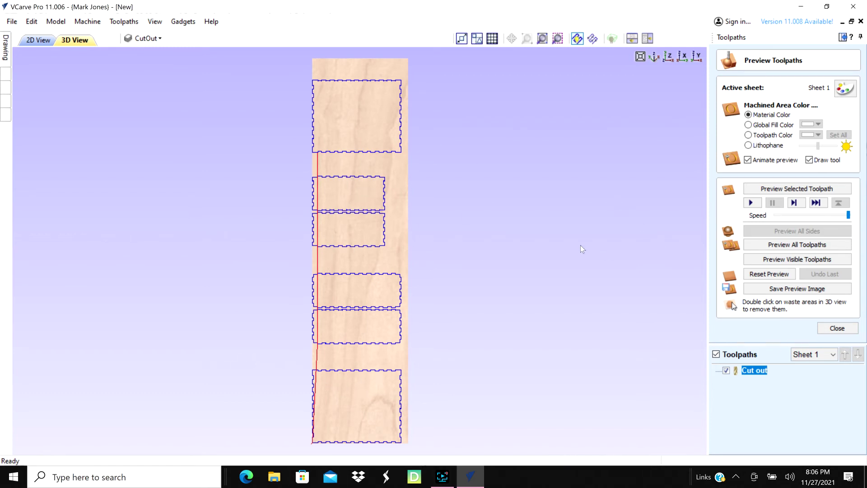
{"action": "left_click", "coordinate": [36, 41]}
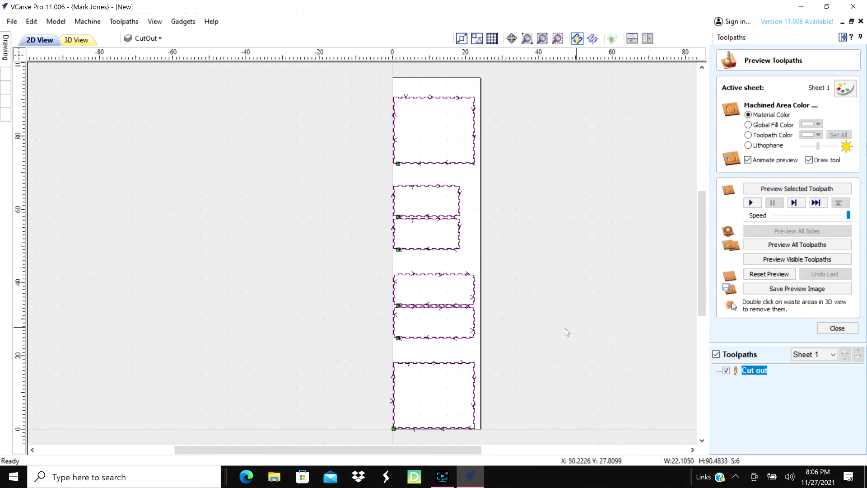
Step: Close the toolpath preview and open the Save As dialog for the tiled Cut out toolpath
{"action": "left_click", "coordinate": [837, 328]}
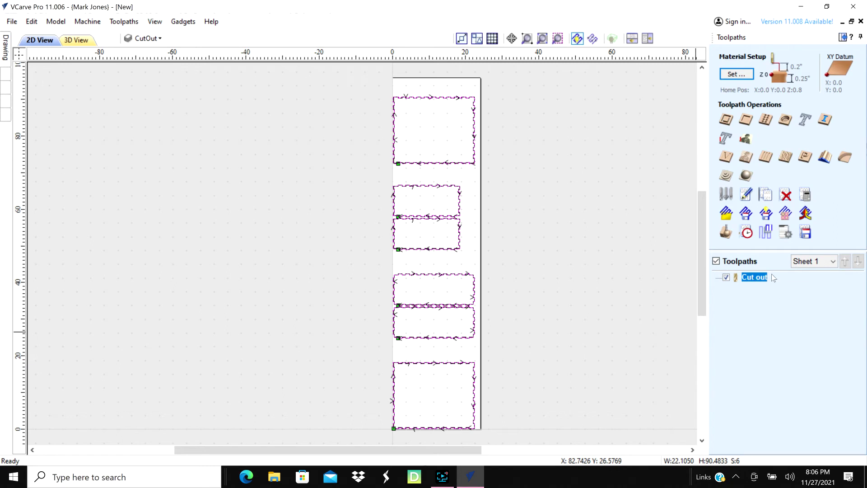
{"action": "left_click", "coordinate": [807, 233]}
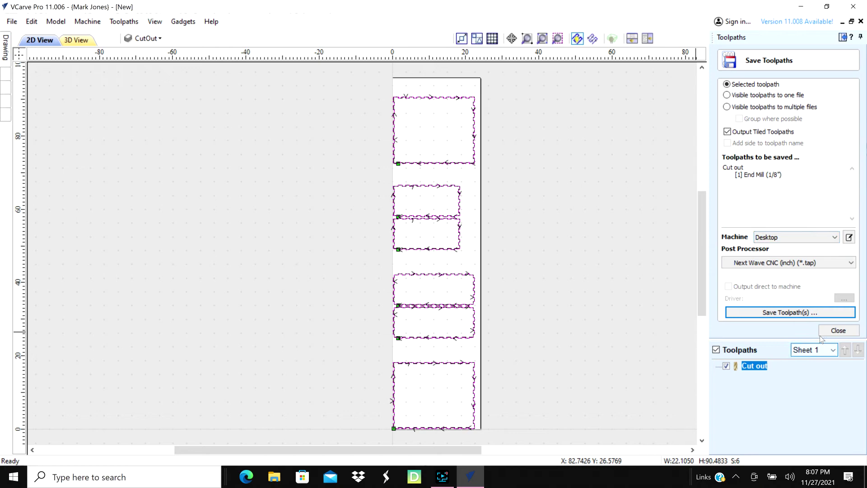
{"action": "left_click", "coordinate": [791, 312]}
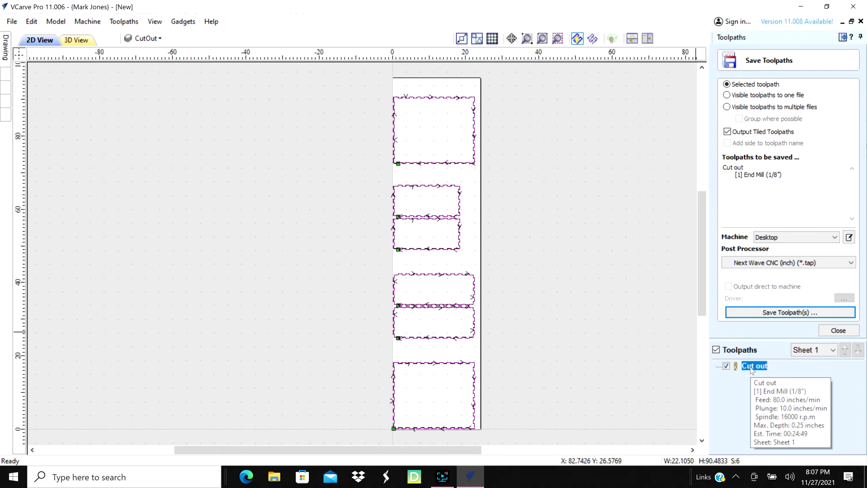
{"action": "left_click", "coordinate": [767, 315]}
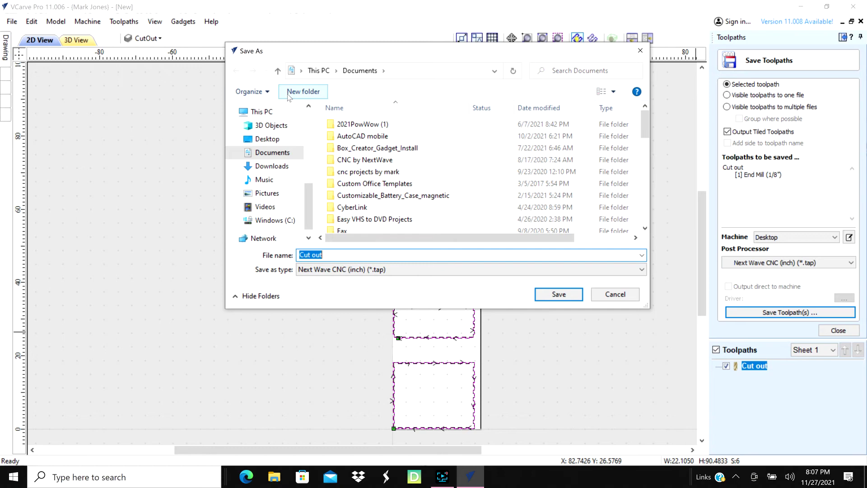
Step: In Save As, go to Desktop\Shark\boxes, then create a new folder named play and enter it
{"action": "left_click", "coordinate": [277, 75]}
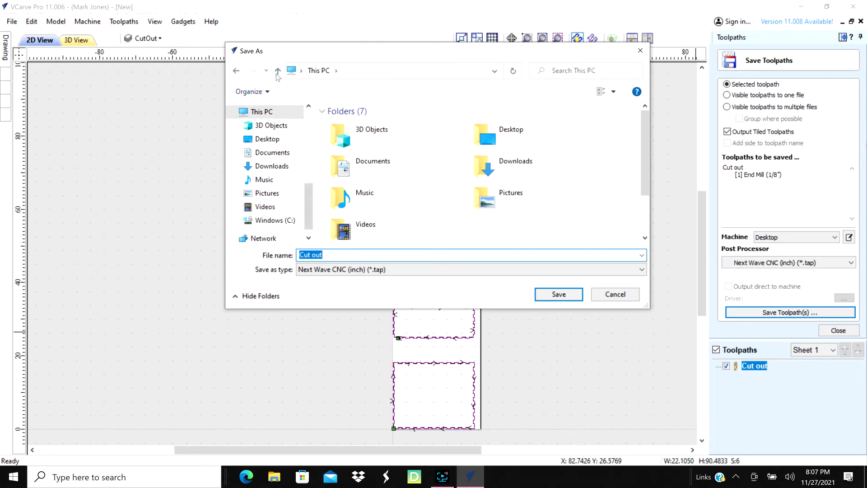
{"action": "left_click", "coordinate": [277, 72]}
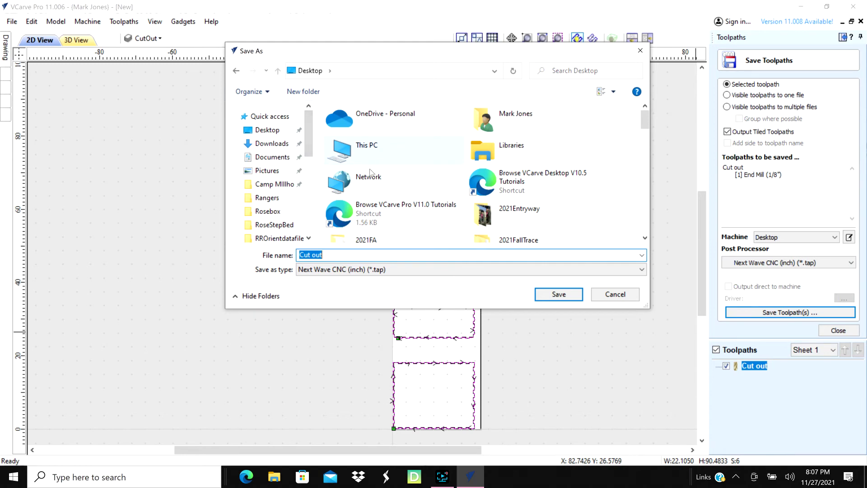
{"action": "left_click", "coordinate": [286, 131]}
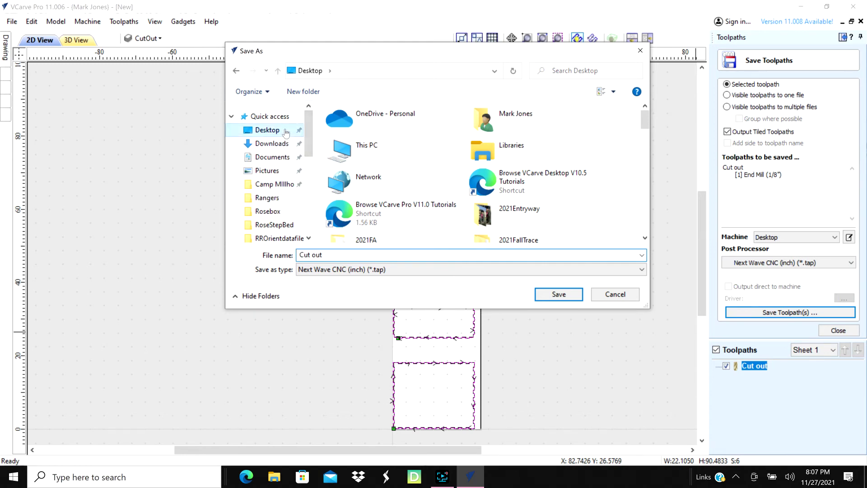
{"action": "left_click", "coordinate": [370, 147]}
{"action": "scroll", "coordinate": [365, 145], "scroll_direction": "down", "scroll_amount": 10}
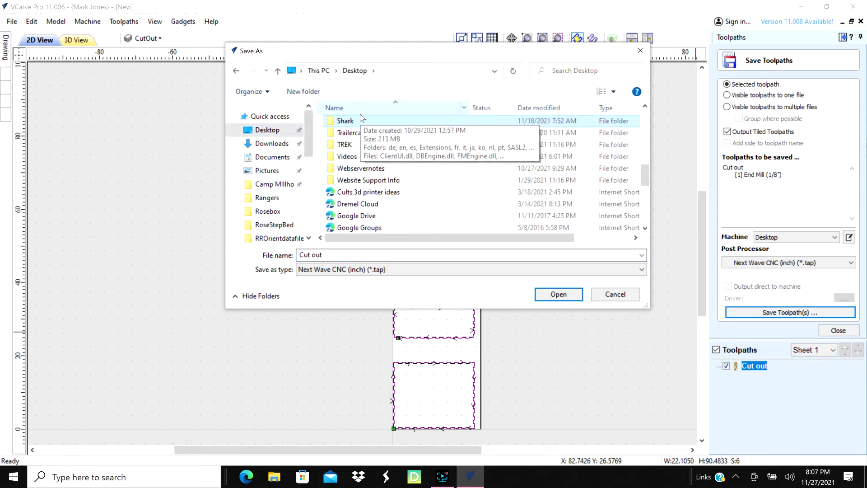
{"action": "double_click", "coordinate": [362, 120]}
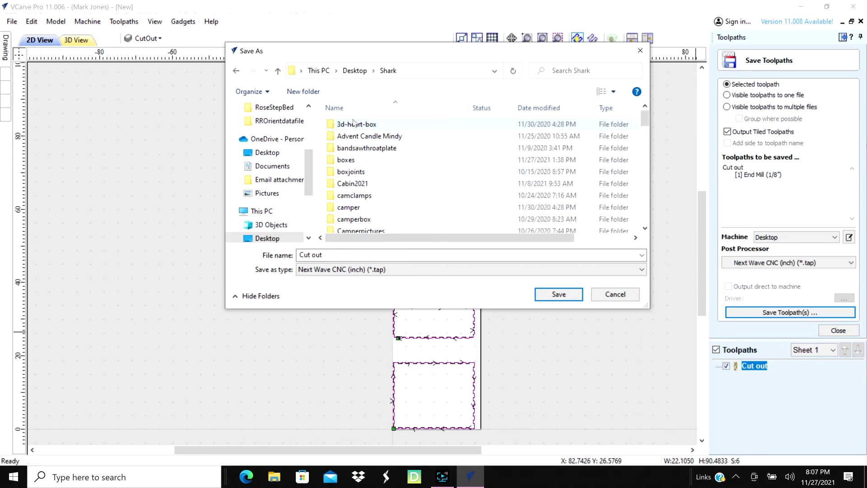
{"action": "double_click", "coordinate": [353, 164]}
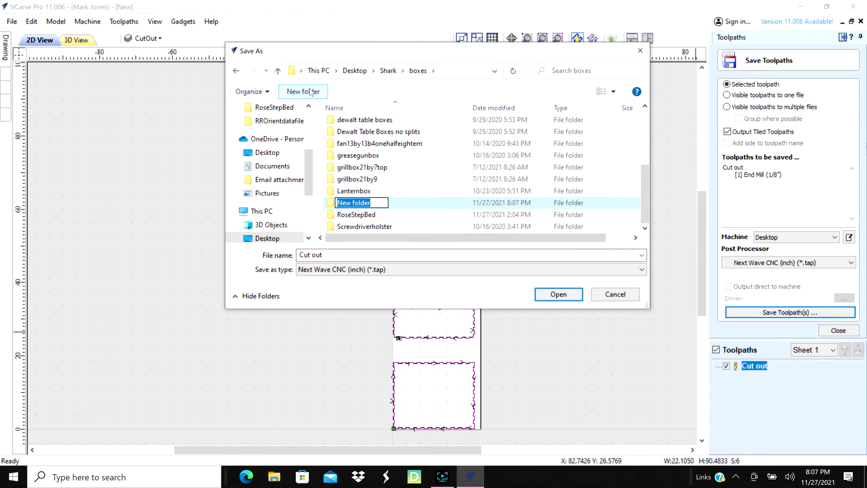
{"action": "type", "text": "pla"}
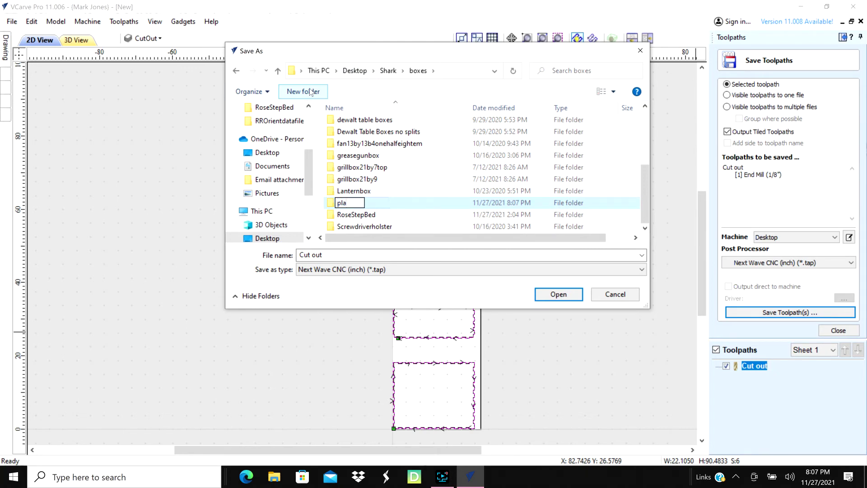
{"action": "type", "text": "y"}
{"action": "key", "text": "Return"}
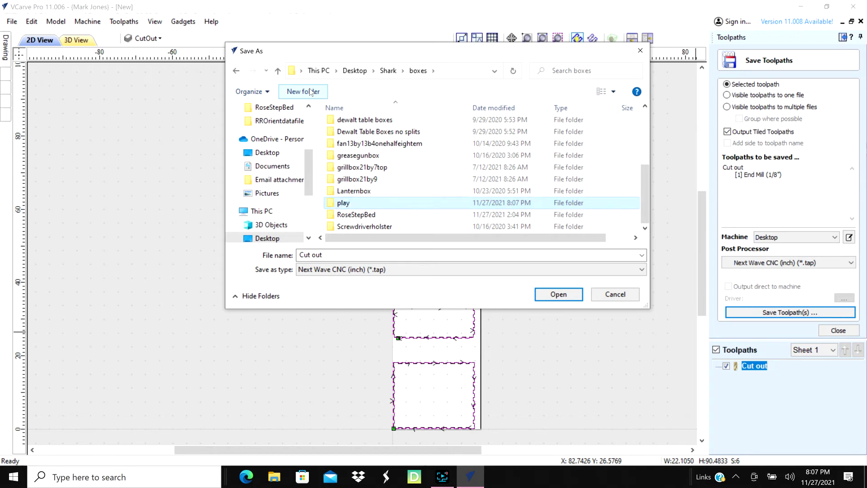
{"action": "double_click", "coordinate": [359, 204]}
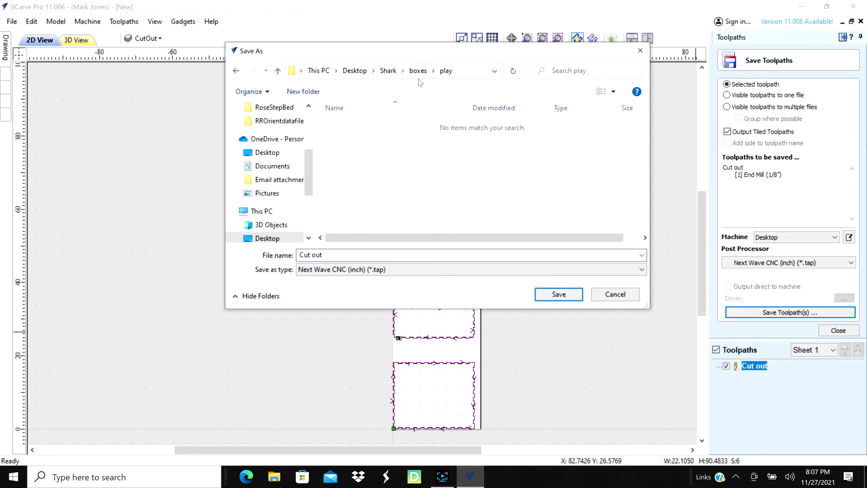
Step: Save the tiled toolpath files into play, then save the project there as Play
{"action": "left_click", "coordinate": [557, 295]}
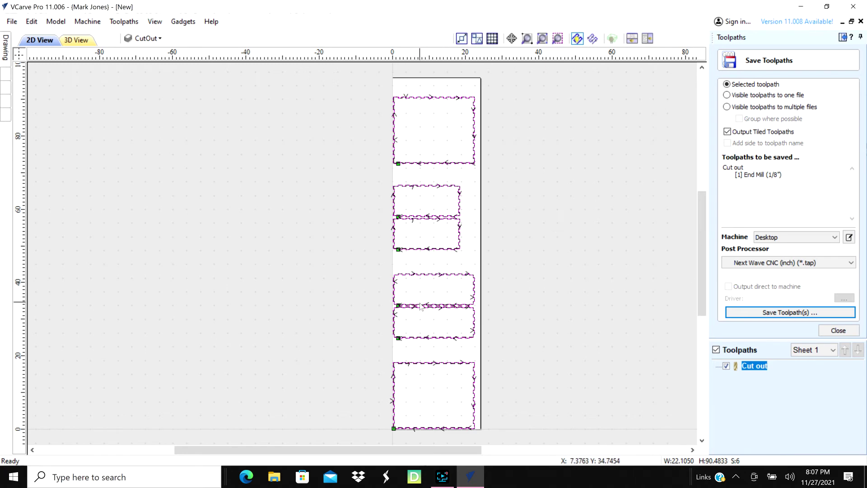
{"action": "left_click", "coordinate": [10, 23]}
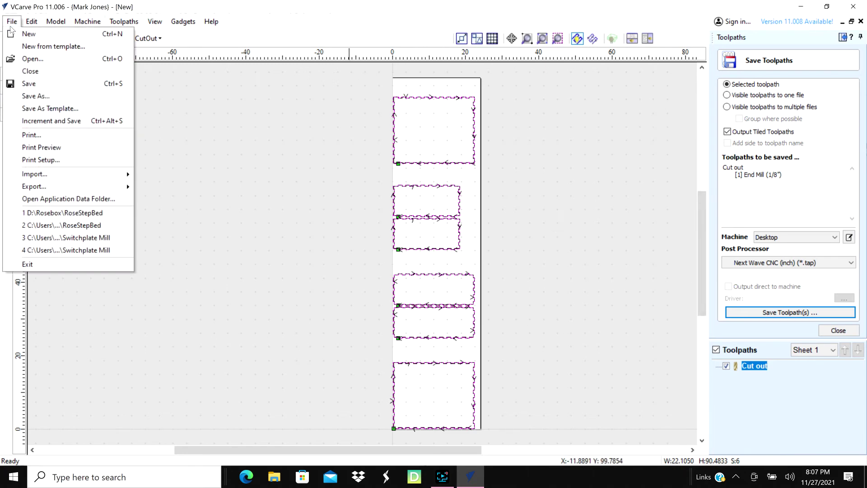
{"action": "left_click", "coordinate": [27, 96]}
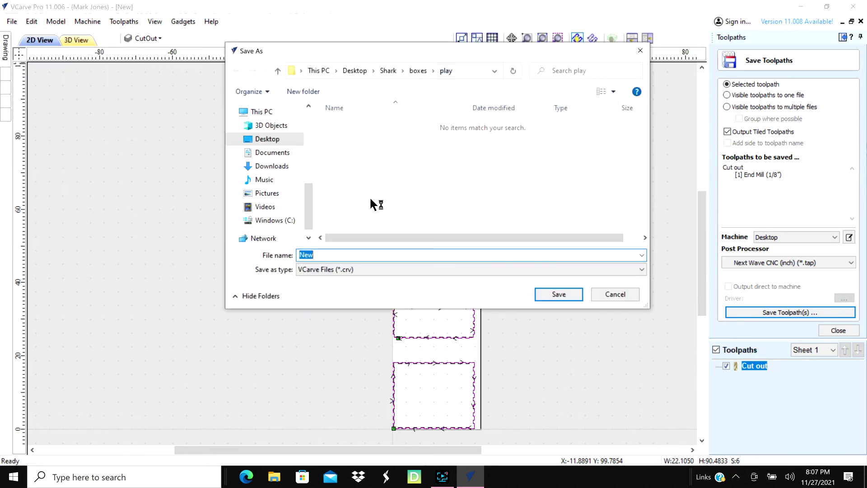
{"action": "left_click", "coordinate": [312, 255]}
{"action": "type", "text": "Play"}
{"action": "left_click", "coordinate": [559, 294]}
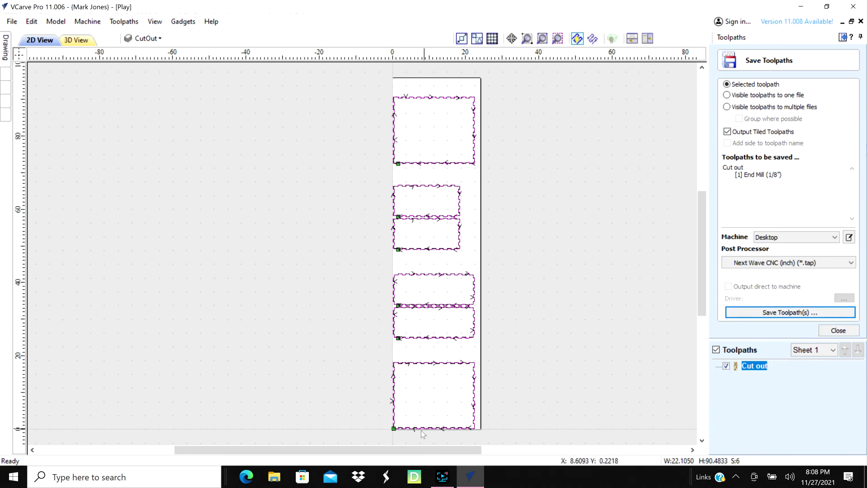
Step: Open the recent Play project's file location in File Explorer and maximise the window
{"action": "left_click", "coordinate": [275, 478]}
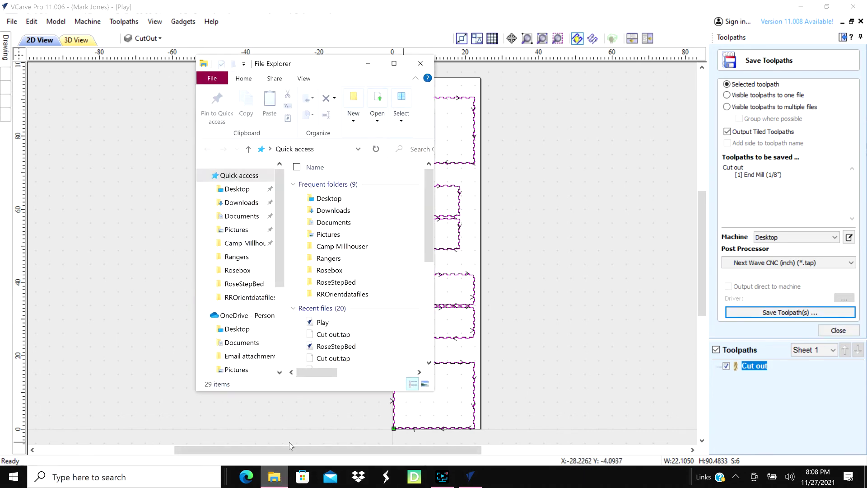
{"action": "right_click", "coordinate": [332, 327]}
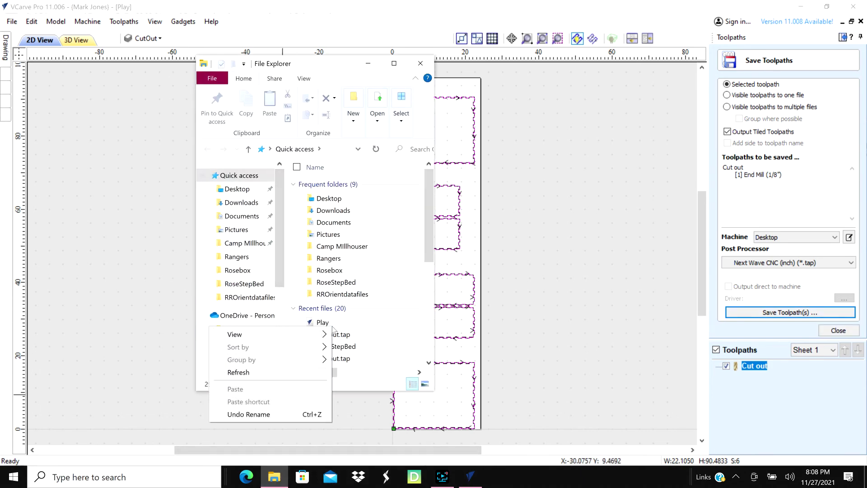
{"action": "left_click", "coordinate": [356, 326]}
{"action": "left_click", "coordinate": [354, 323]}
{"action": "right_click", "coordinate": [354, 323]}
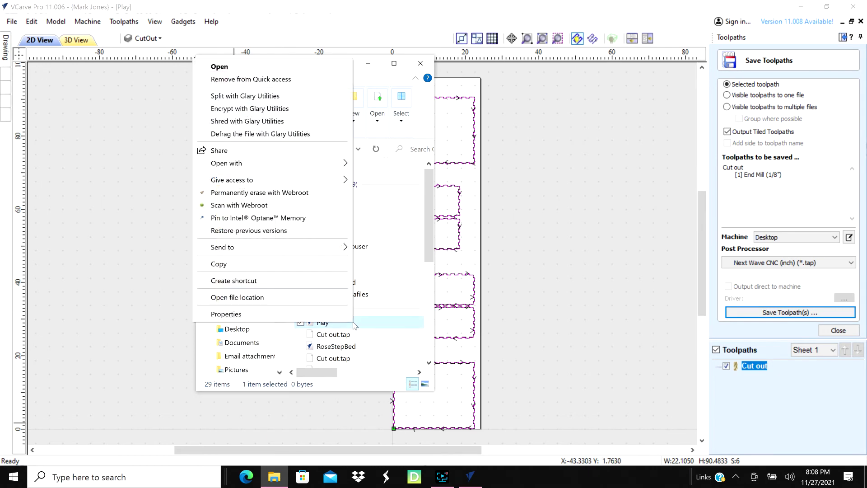
{"action": "left_click", "coordinate": [251, 298]}
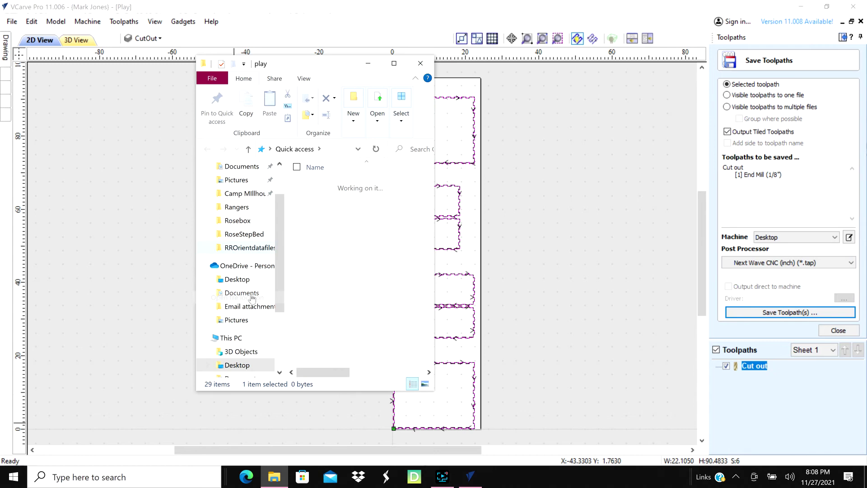
{"action": "left_click", "coordinate": [387, 68]}
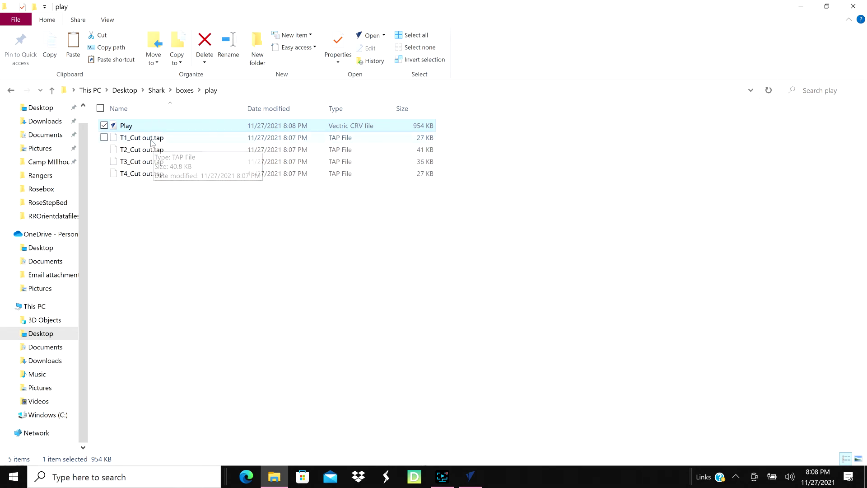
Step: Rename T1_Cut out.tap to T1_Cut outTop.tap
{"action": "right_click", "coordinate": [152, 141]}
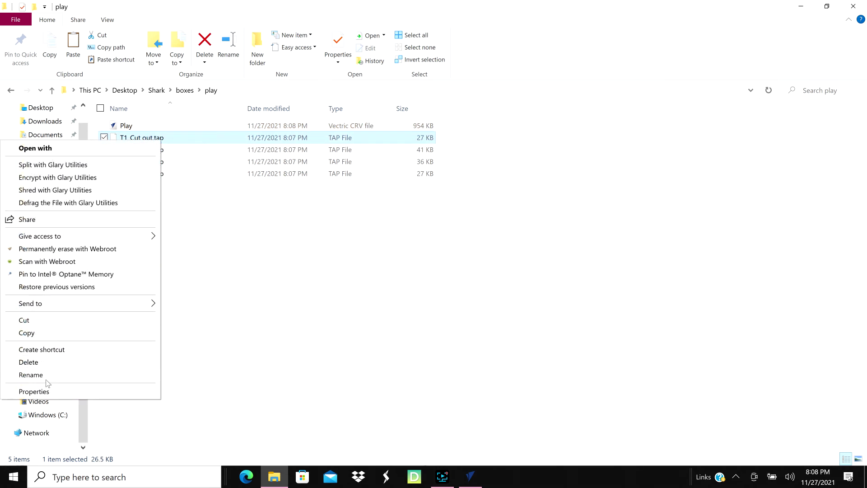
{"action": "left_click", "coordinate": [46, 376]}
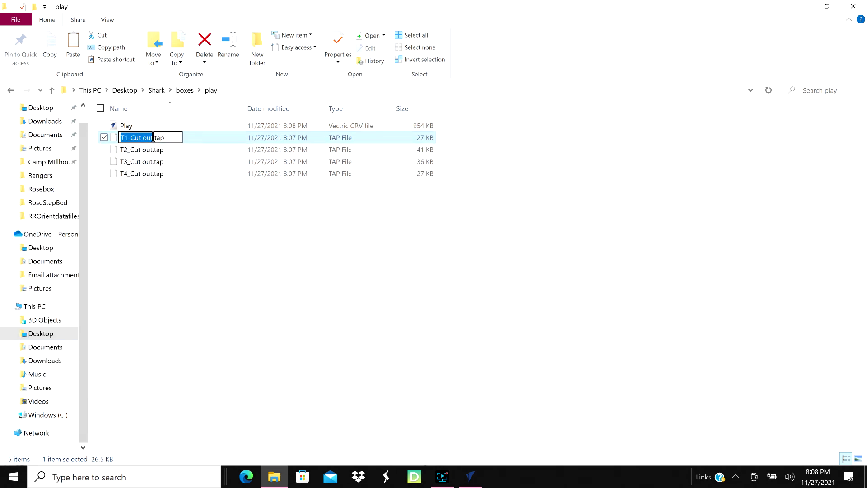
{"action": "left_click", "coordinate": [154, 137]}
{"action": "type", "text": "T"}
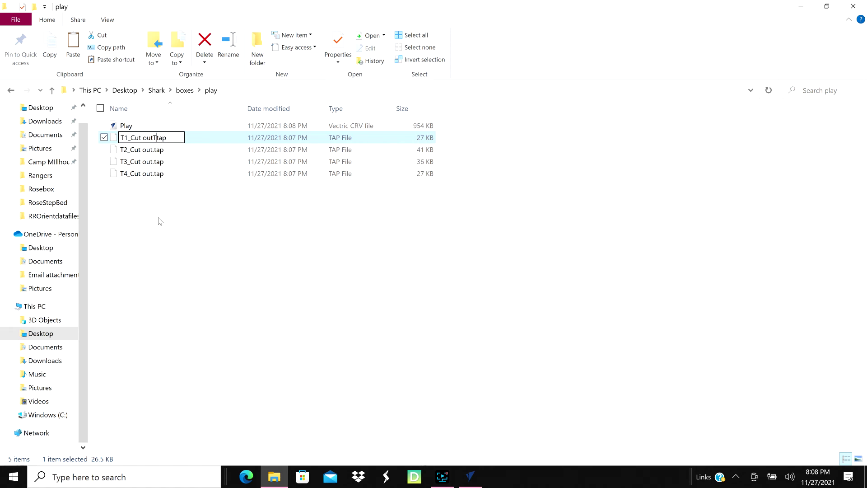
{"action": "type", "text": "OP"}
{"action": "key", "text": "BackSpace"}
{"action": "key", "text": "BackSpace"}
{"action": "key", "text": "BackSpace"}
{"action": "type", "text": "."}
{"action": "key", "text": "Left"}
{"action": "type", "text": "Top"}
{"action": "key", "text": "Return"}
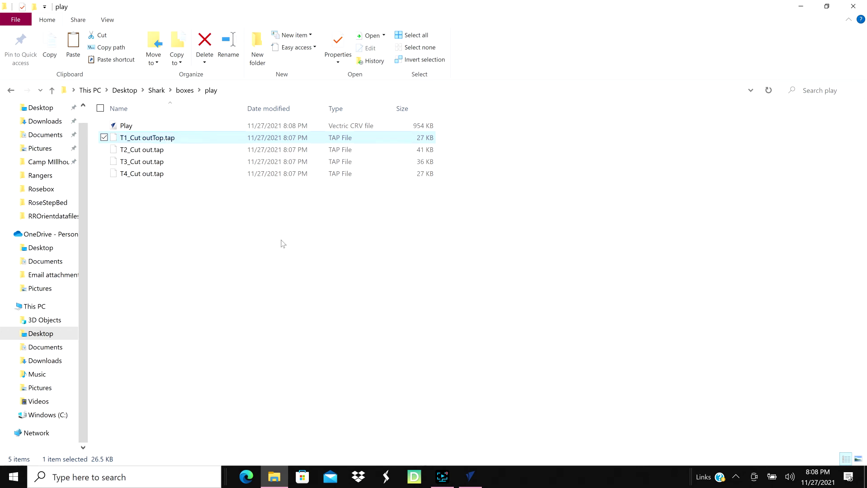
Step: Rename T2_Cut out.tap to T2_Cut outSide.tap
{"action": "left_click", "coordinate": [155, 151]}
{"action": "right_click", "coordinate": [154, 150]}
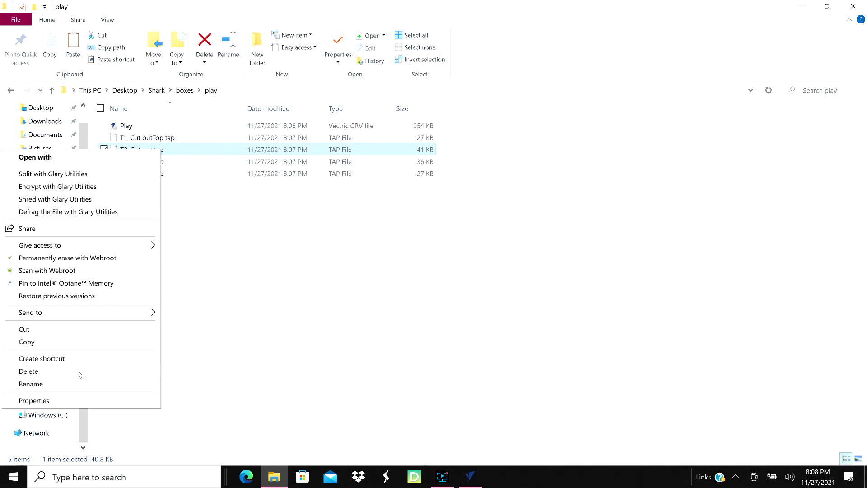
{"action": "left_click", "coordinate": [63, 384]}
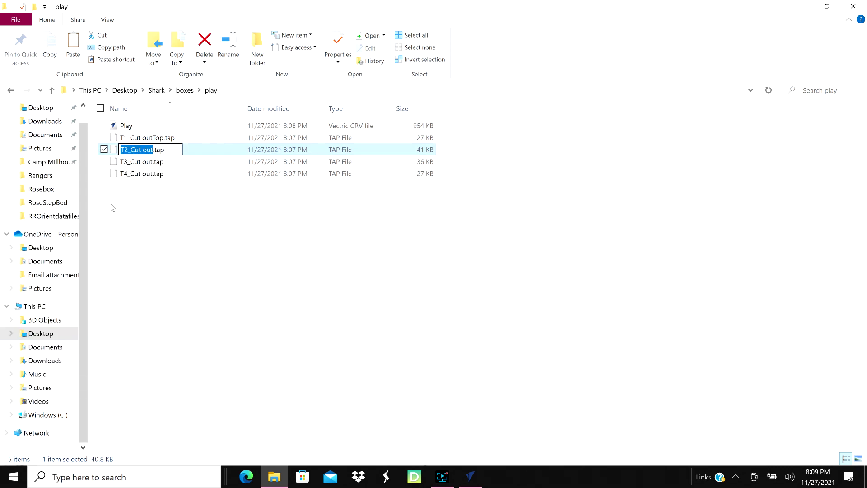
{"action": "left_click", "coordinate": [154, 149]}
{"action": "type", "text": "Side"}
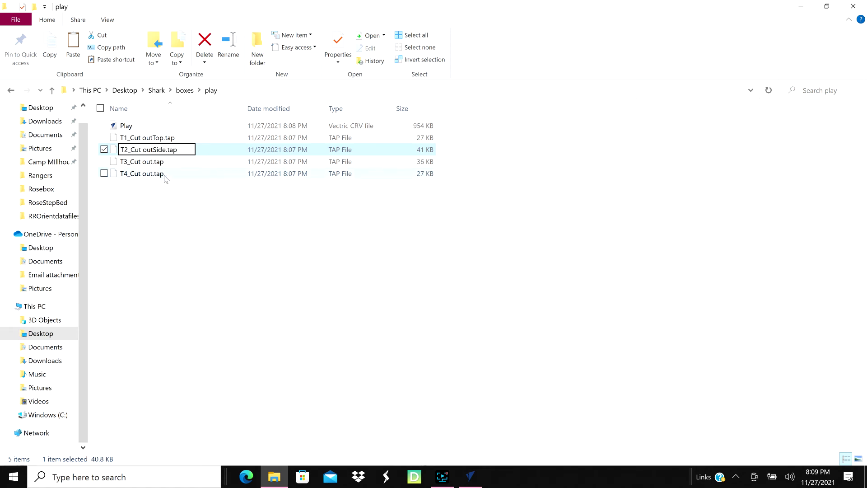
{"action": "key", "text": "Return"}
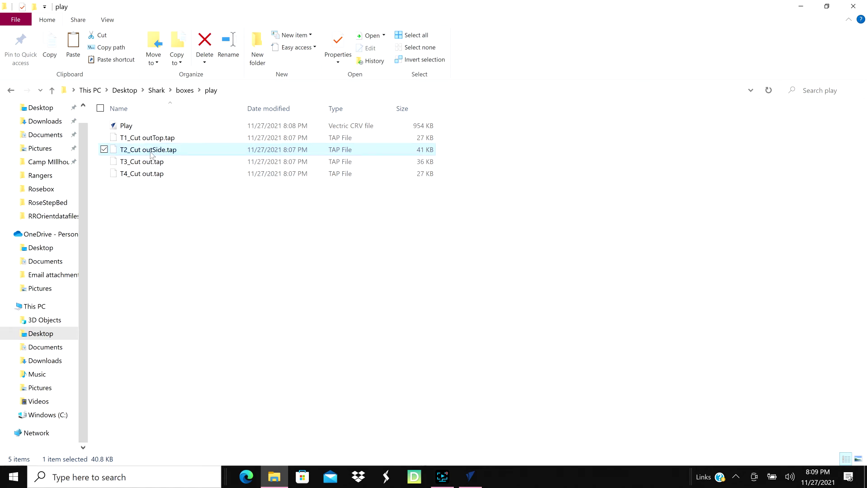
Step: Rename T3_Cut out.tap to T3_Cut outEnd.tap
{"action": "left_click", "coordinate": [151, 163]}
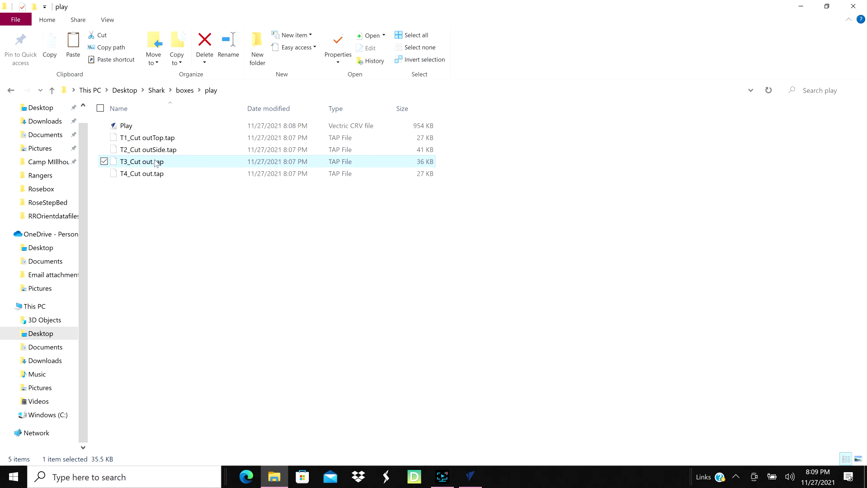
{"action": "right_click", "coordinate": [156, 162]}
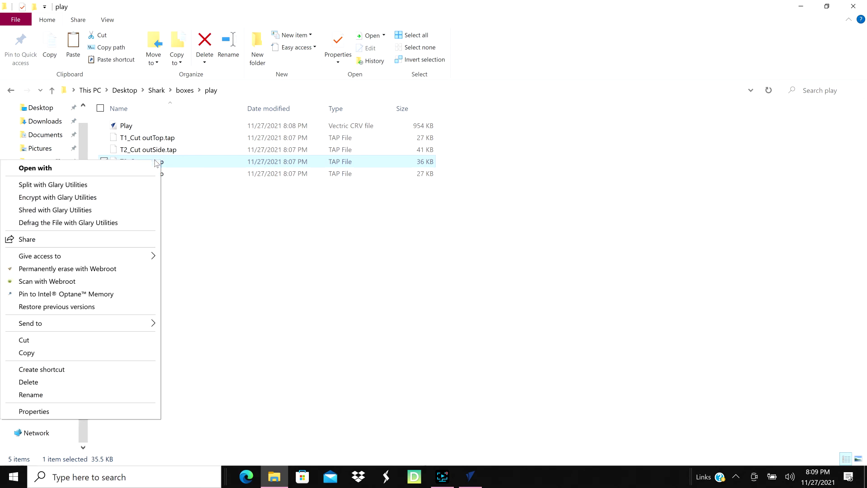
{"action": "left_click", "coordinate": [34, 396]}
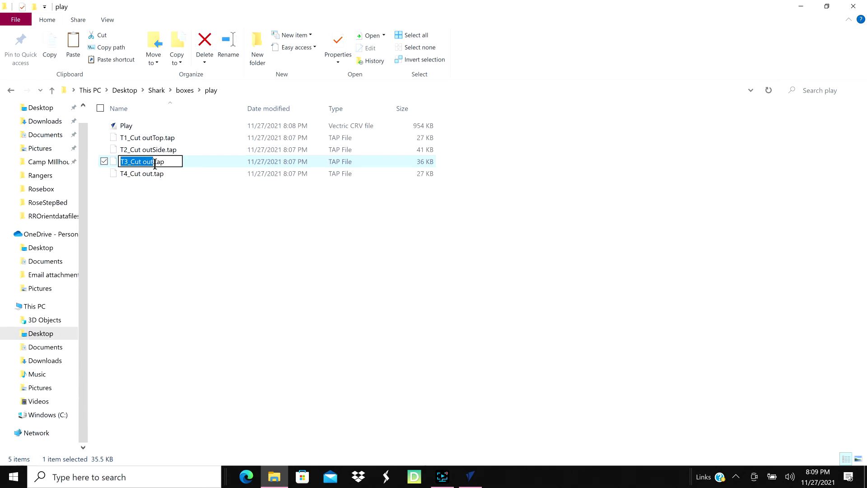
{"action": "left_click", "coordinate": [152, 163]}
{"action": "type", "text": "End"}
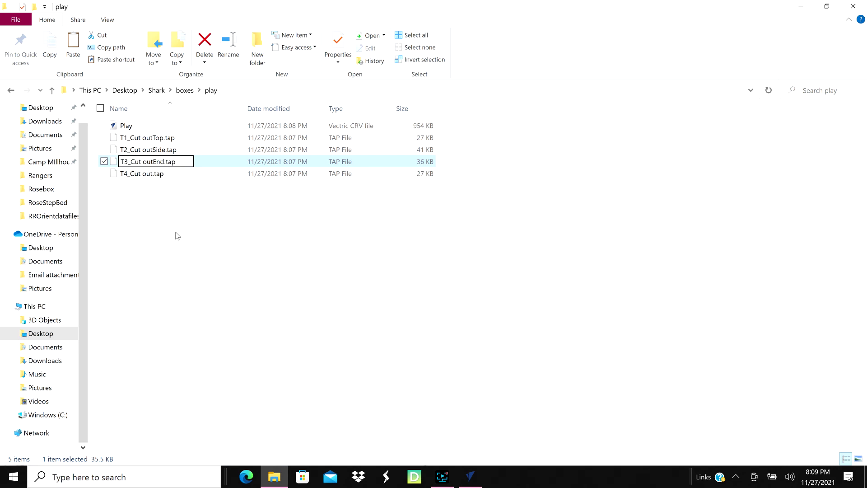
{"action": "key", "text": "Return"}
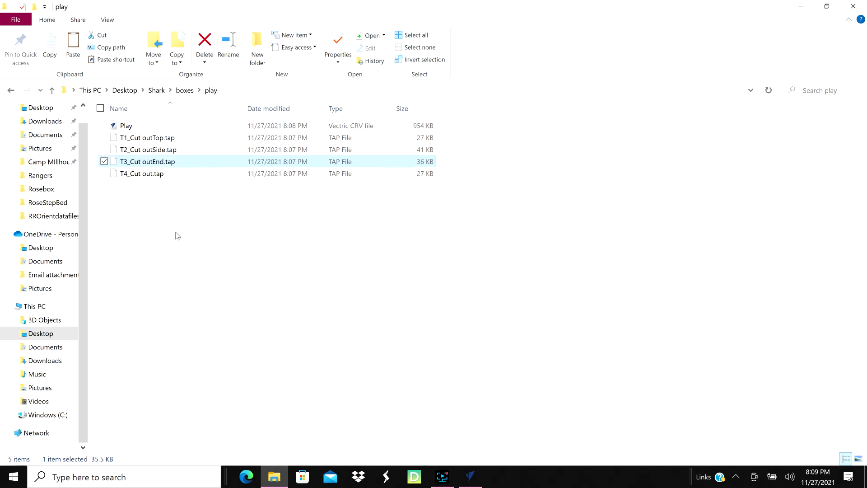
Step: Rename T4_Cut out.tap to T4_Cut outbottom.tap
{"action": "left_click", "coordinate": [152, 174]}
{"action": "right_click", "coordinate": [156, 174]}
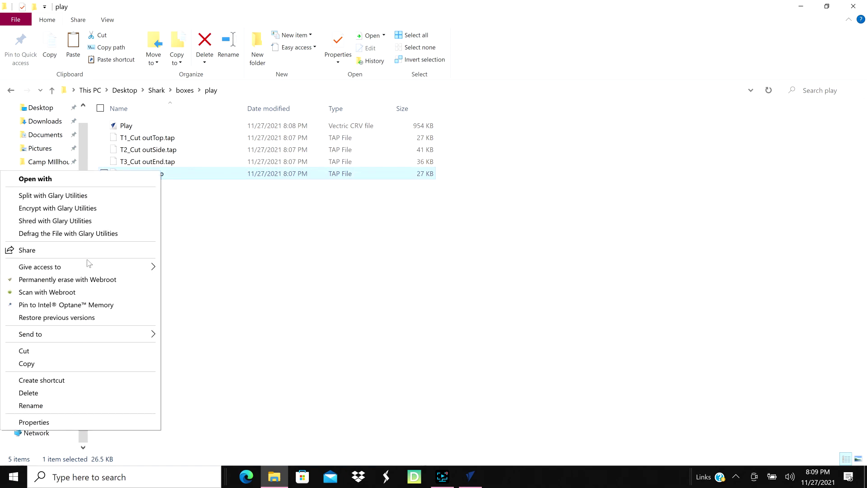
{"action": "left_click", "coordinate": [31, 406]}
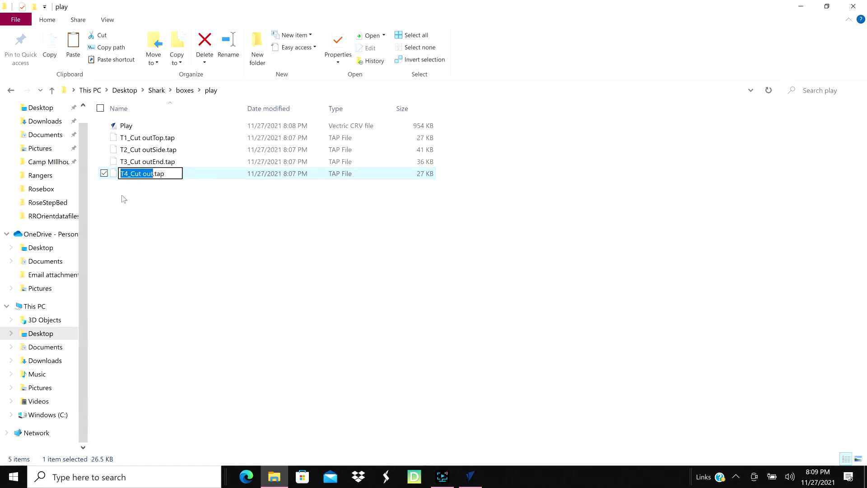
{"action": "left_click", "coordinate": [153, 175]}
{"action": "type", "text": "bottom"}
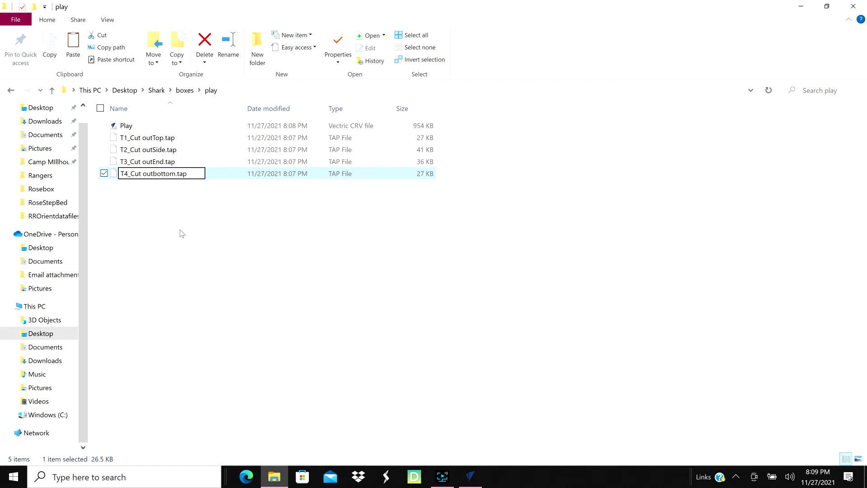
{"action": "key", "text": "Return"}
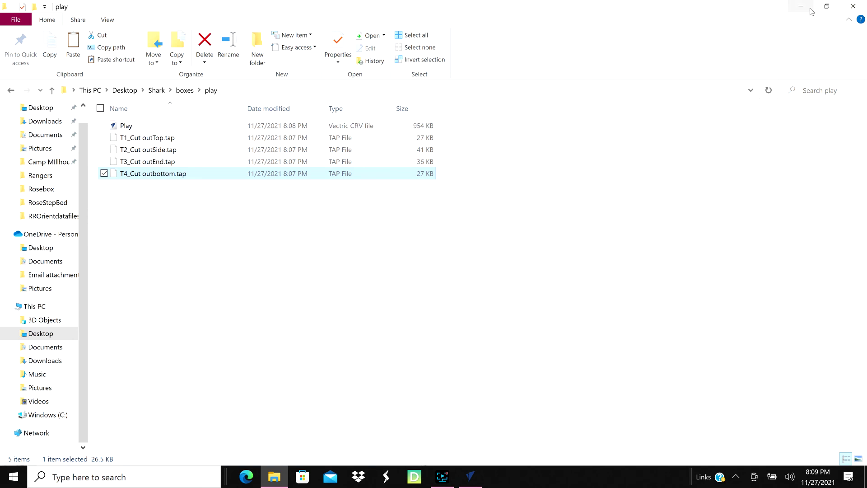
Step: Return to VCarve Pro, close the Save Toolpaths panel and show the 3D view
{"action": "left_click", "coordinate": [862, 6]}
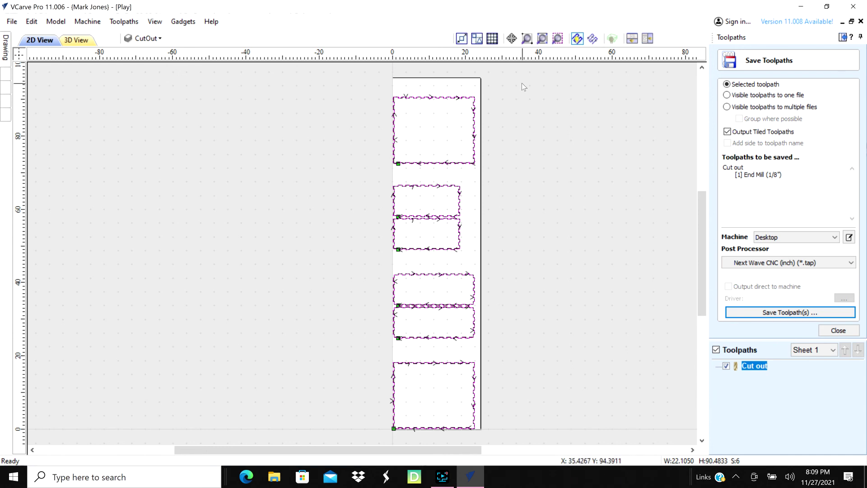
{"action": "left_click", "coordinate": [839, 331]}
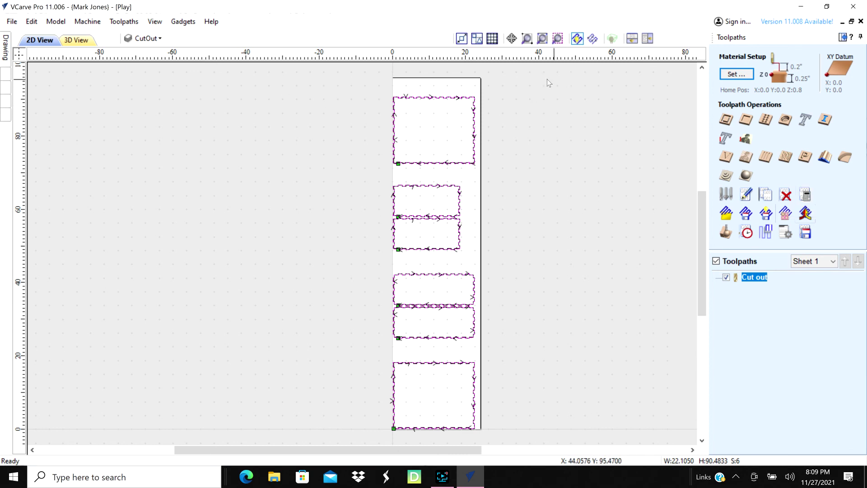
{"action": "left_click", "coordinate": [80, 41]}
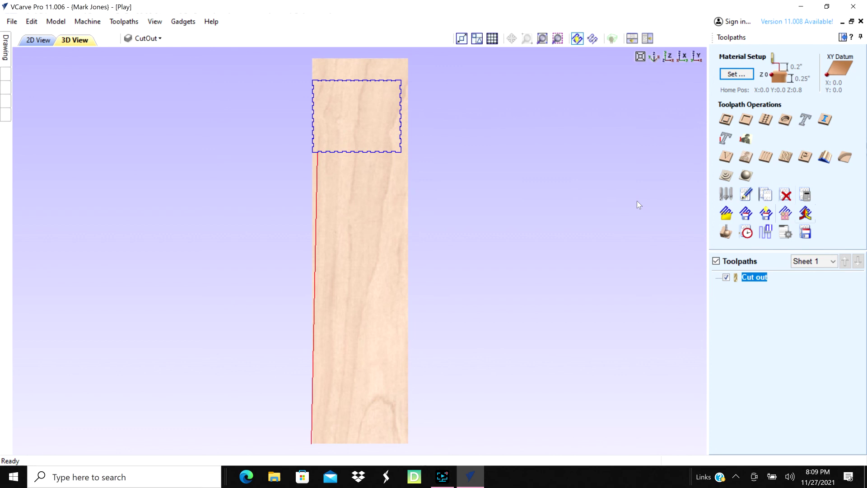
Step: Reopen the Toolpath Tiling settings and set the Active Tile to Tile T2
{"action": "left_click", "coordinate": [761, 234]}
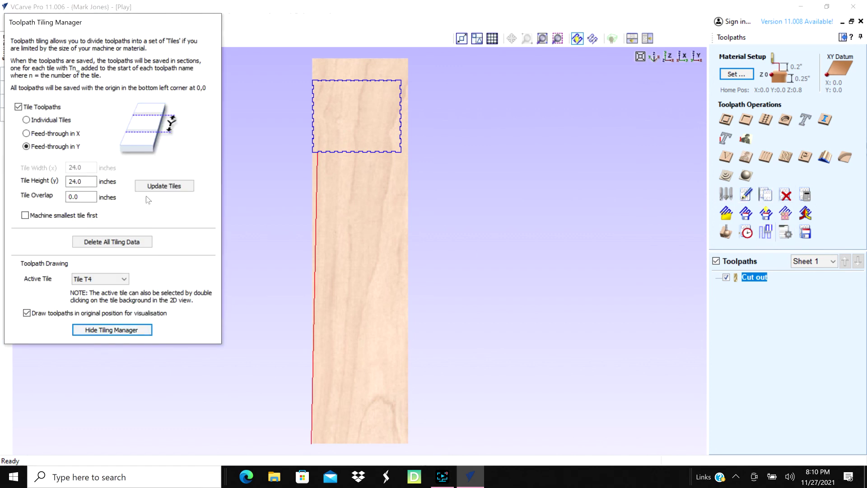
{"action": "left_click", "coordinate": [101, 279]}
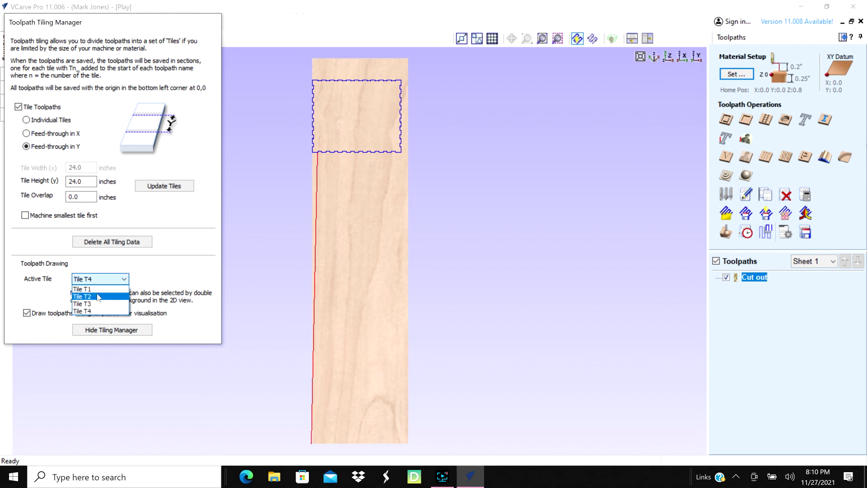
{"action": "left_click", "coordinate": [97, 296]}
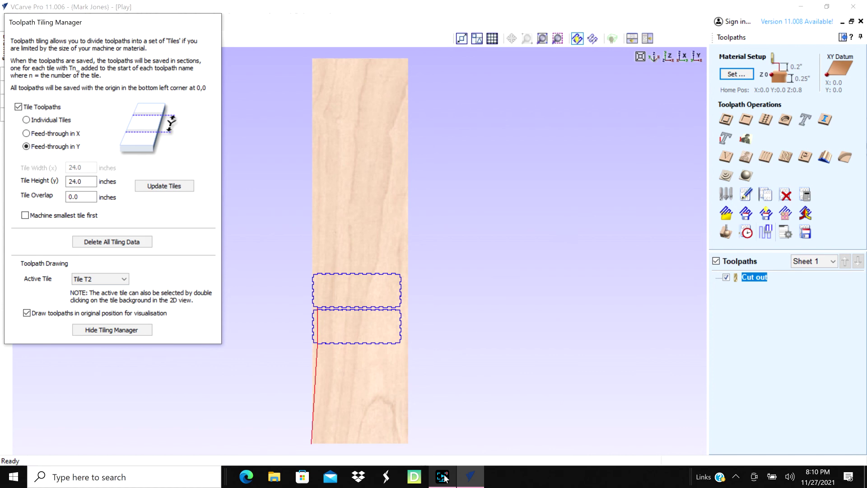
Step: Bring up the Screen Recorder window from its taskbar icon
{"action": "mouse_move", "coordinate": [444, 478]}
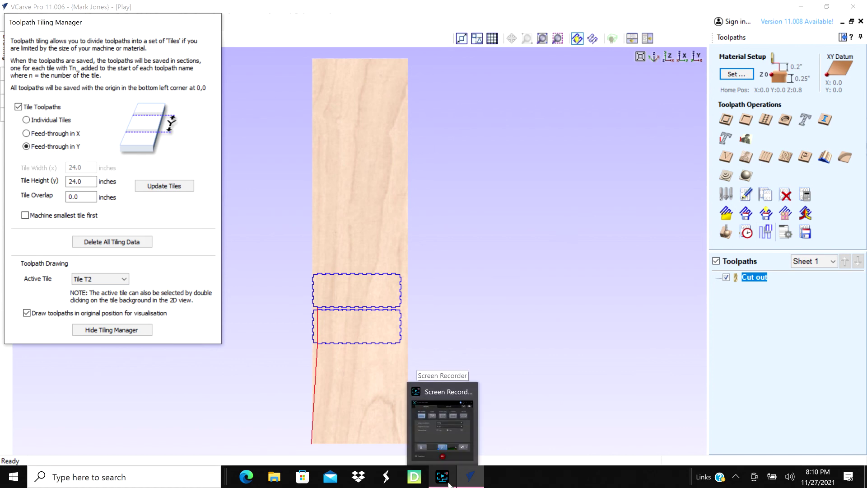
{"action": "left_click", "coordinate": [443, 478]}
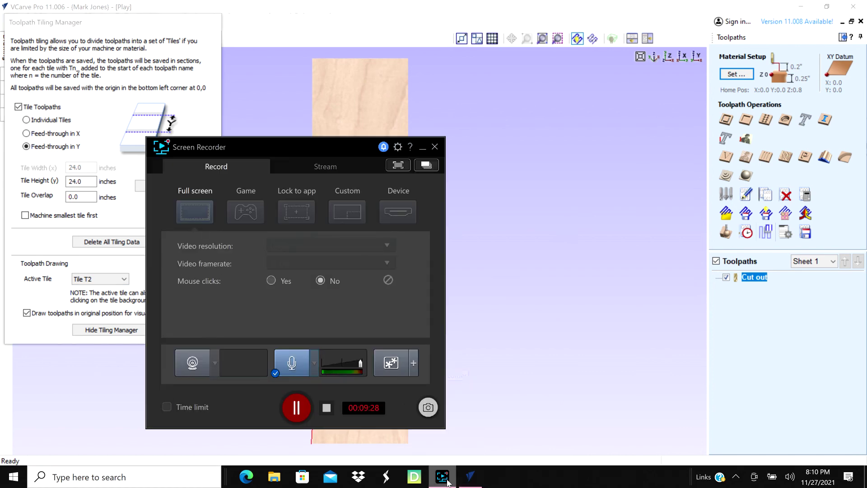